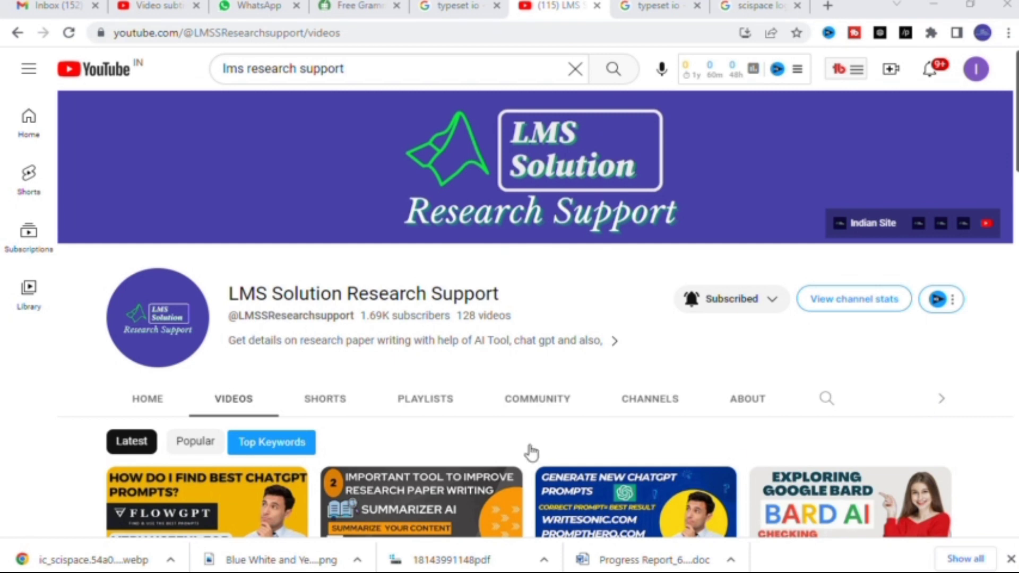
# Step: Open the Typeset.io site from the full 'typeset io' Google search results
pyautogui.click(658, 5)
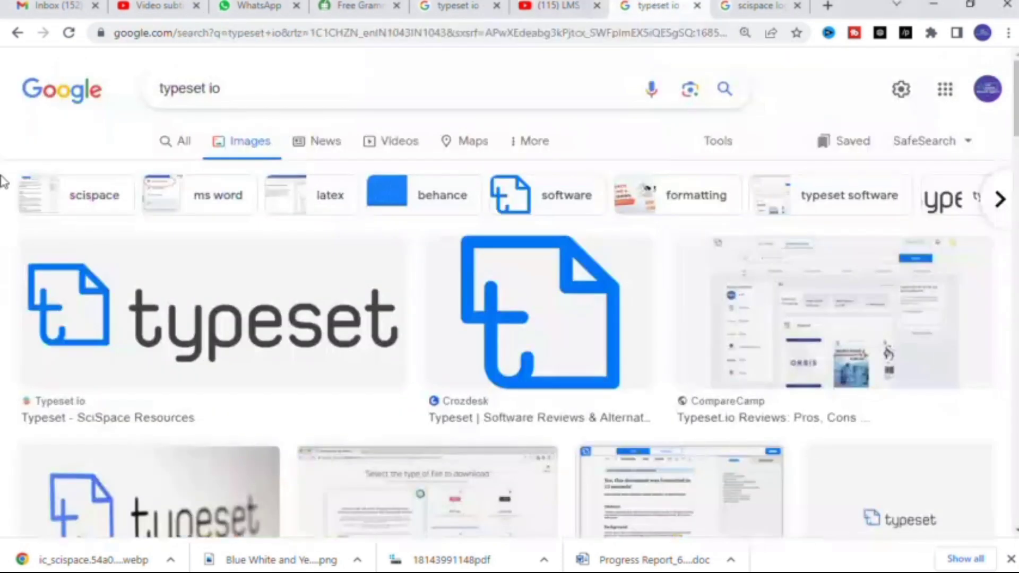
pyautogui.click(501, 4)
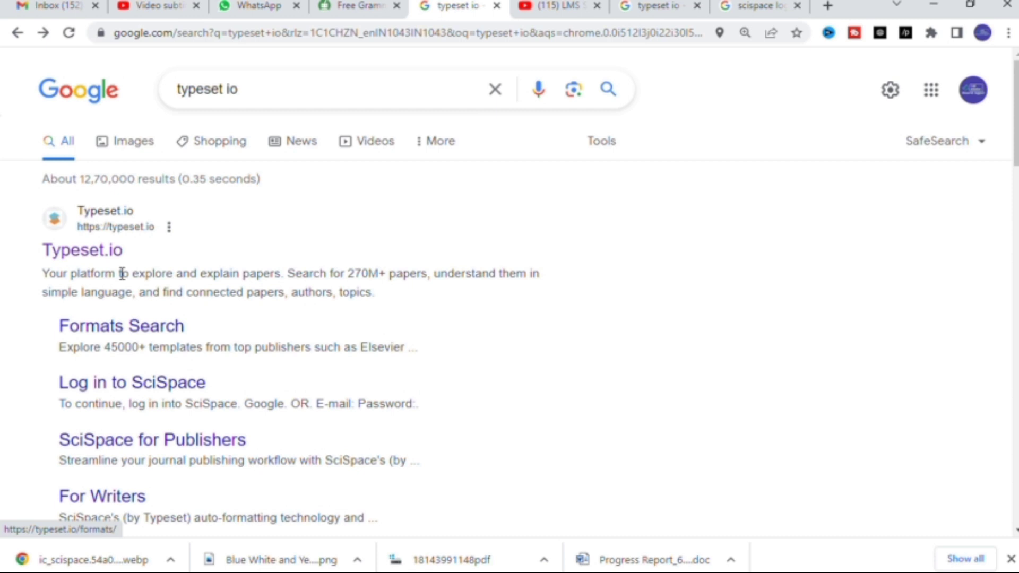
pyautogui.click(96, 252)
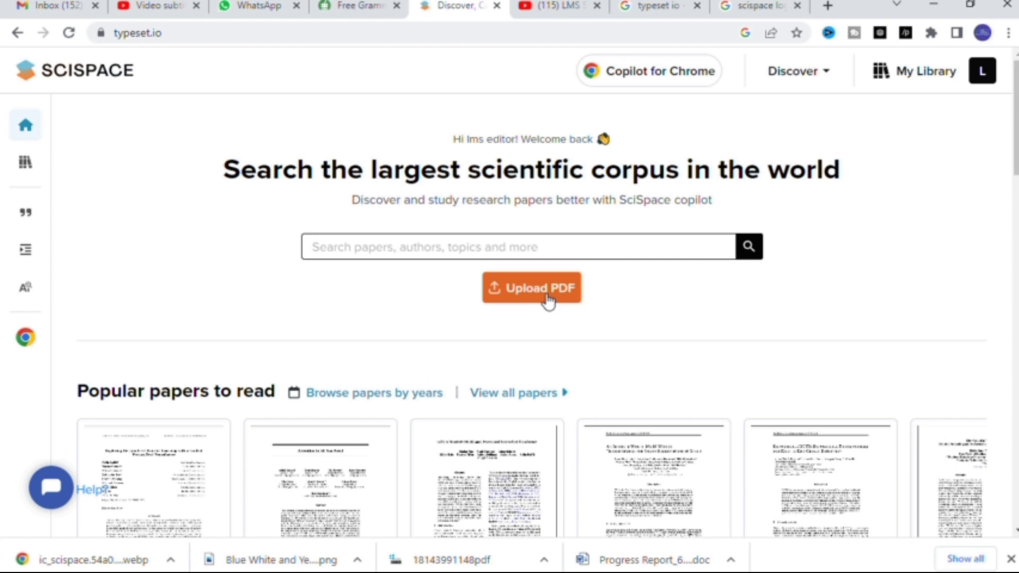
# Step: Upload energies-15-01880-v2_4_2.pdf from the computer into the Untitled collection
pyautogui.click(520, 298)
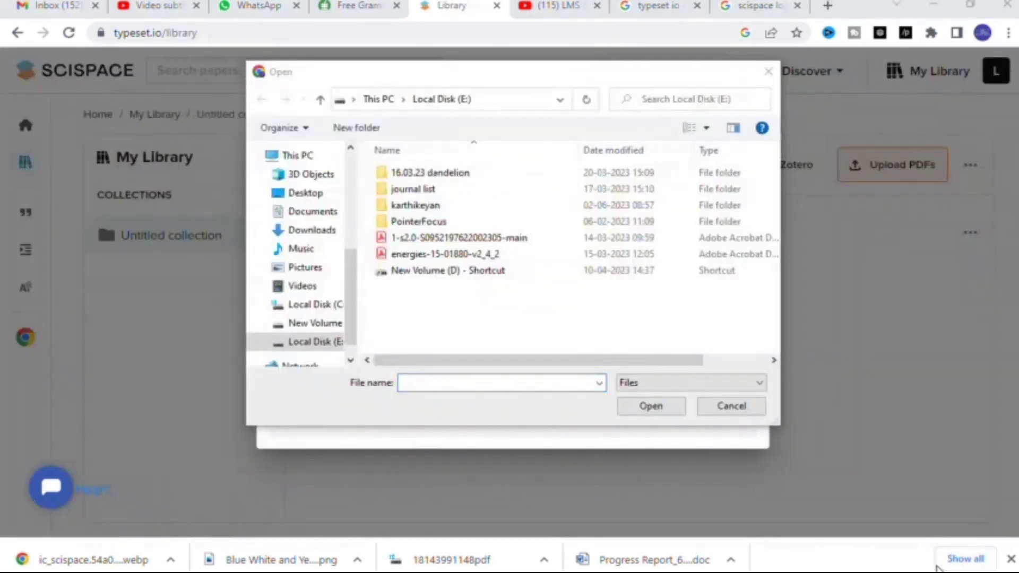
pyautogui.click(402, 256)
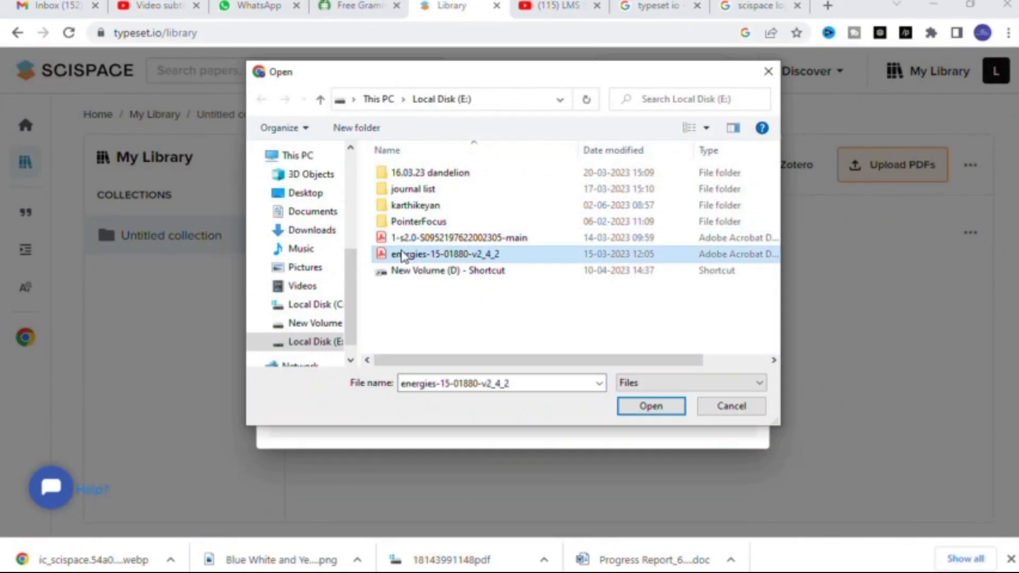
pyautogui.click(651, 407)
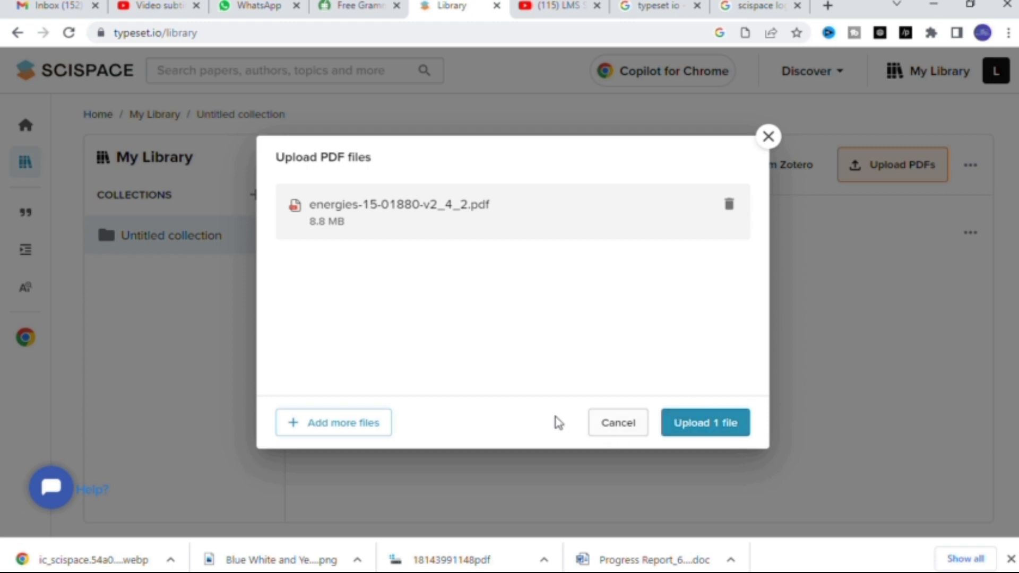
pyautogui.click(695, 430)
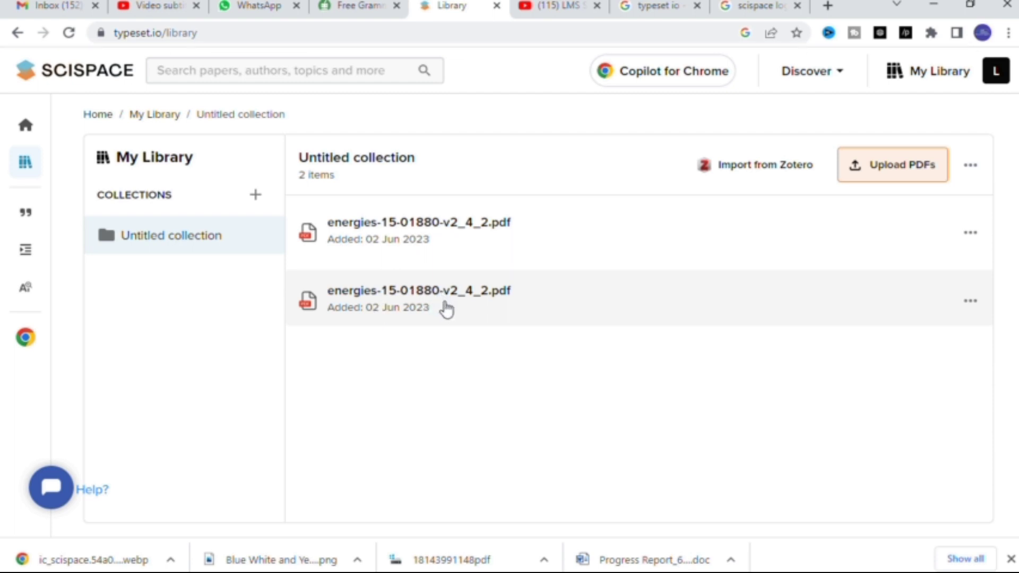
# Step: Open the second energies-15-01880-v2_4_2.pdf library entry in the Copilot reader, clearing the stray selection
pyautogui.doubleClick(423, 291)
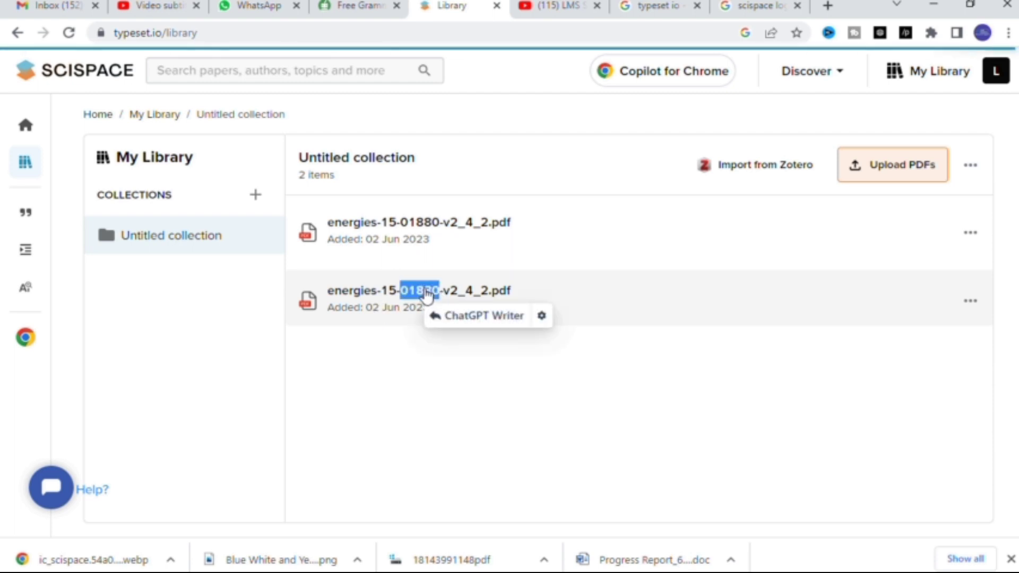
pyautogui.click(664, 447)
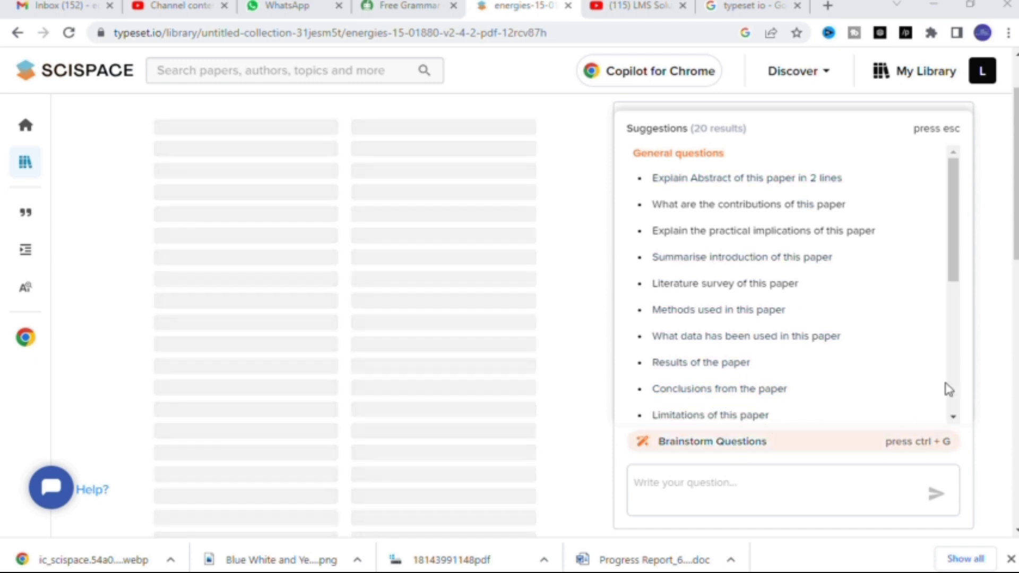
# Step: Ask Copilot 'Explain Abstract of this paper in 2 lines' and read its Horse Herd Optimization MPPT summary
pyautogui.scroll(-5, 791, 235)
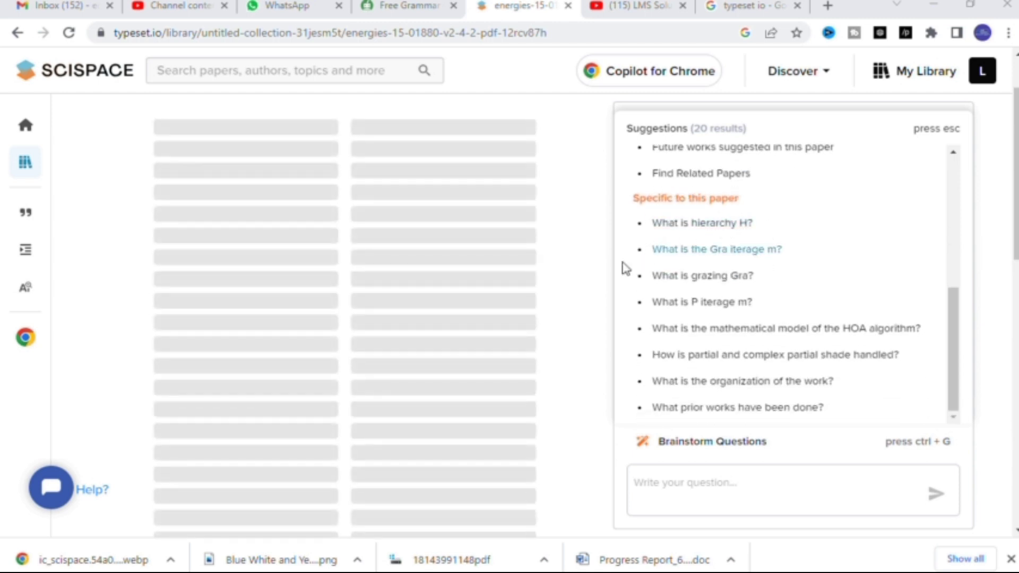
pyautogui.scroll(-5, 732, 396)
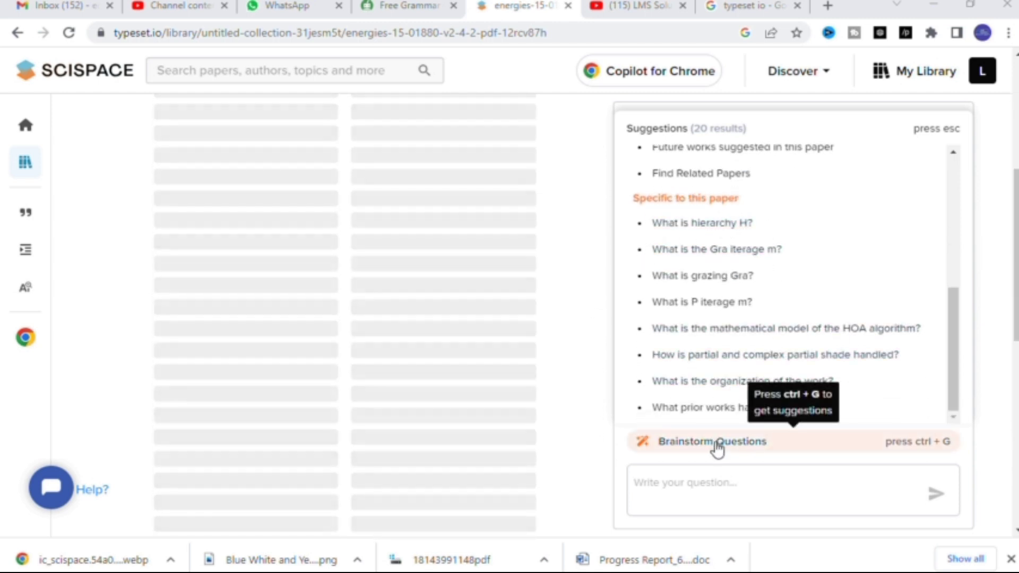
pyautogui.scroll(5, 796, 260)
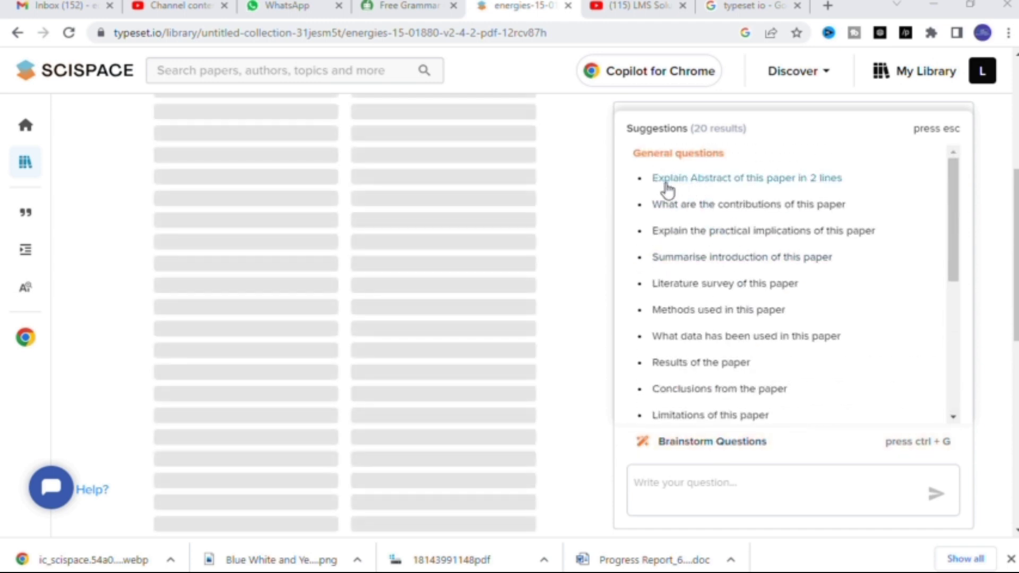
pyautogui.click(704, 182)
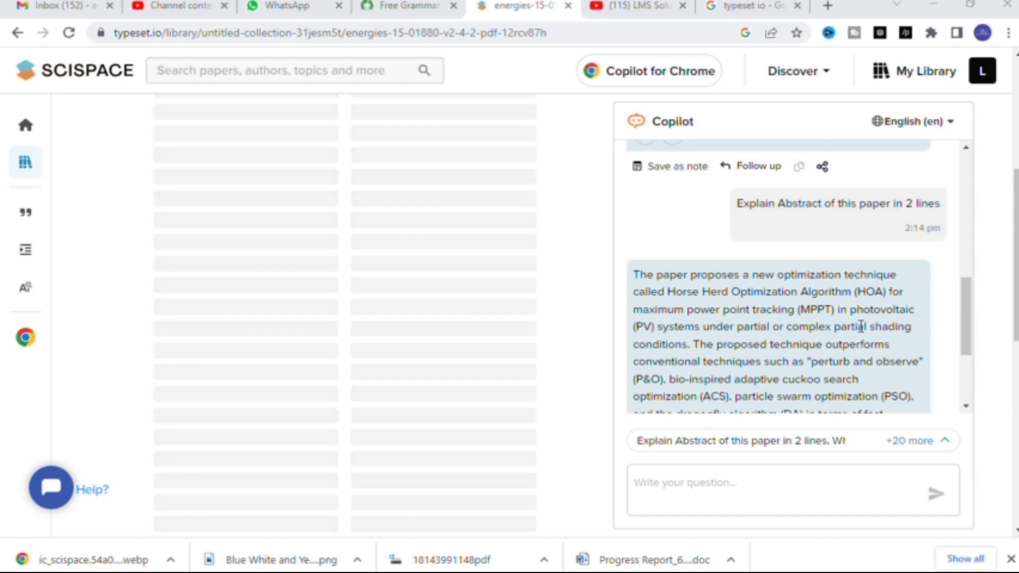
pyautogui.scroll(-2, 697, 345)
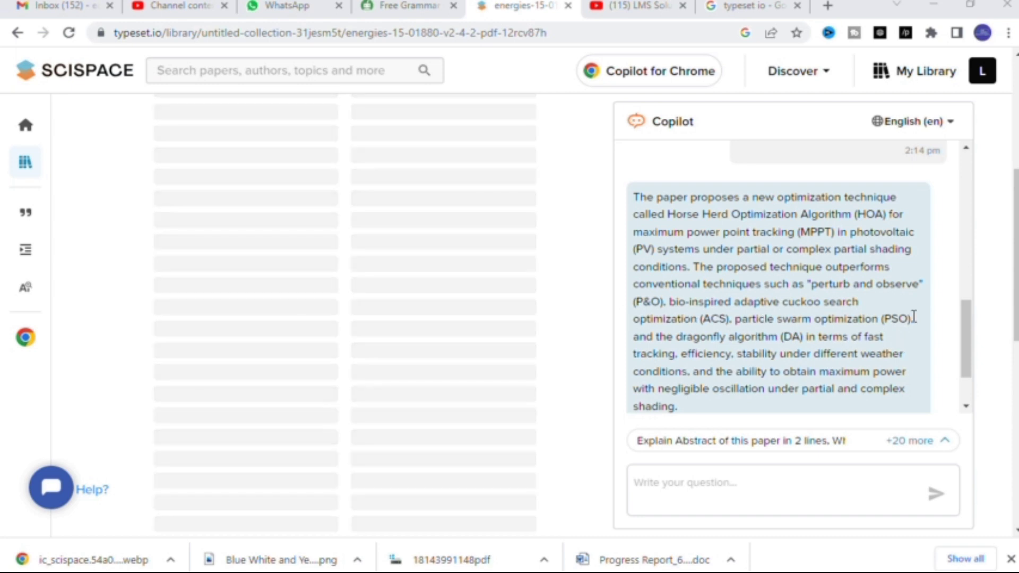
pyautogui.scroll(-2, 767, 348)
pyautogui.scroll(5, 756, 334)
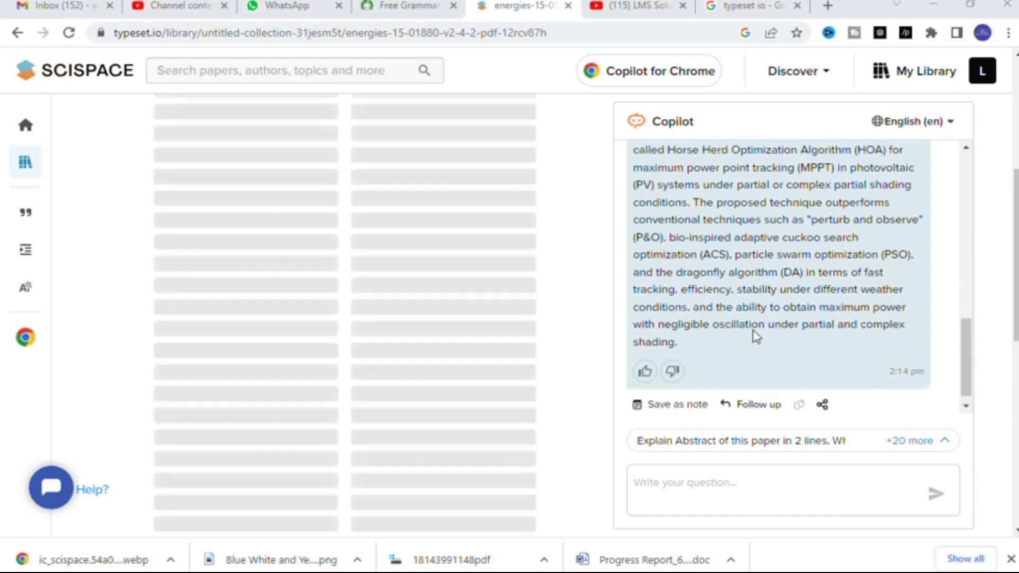
pyautogui.scroll(-5, 747, 344)
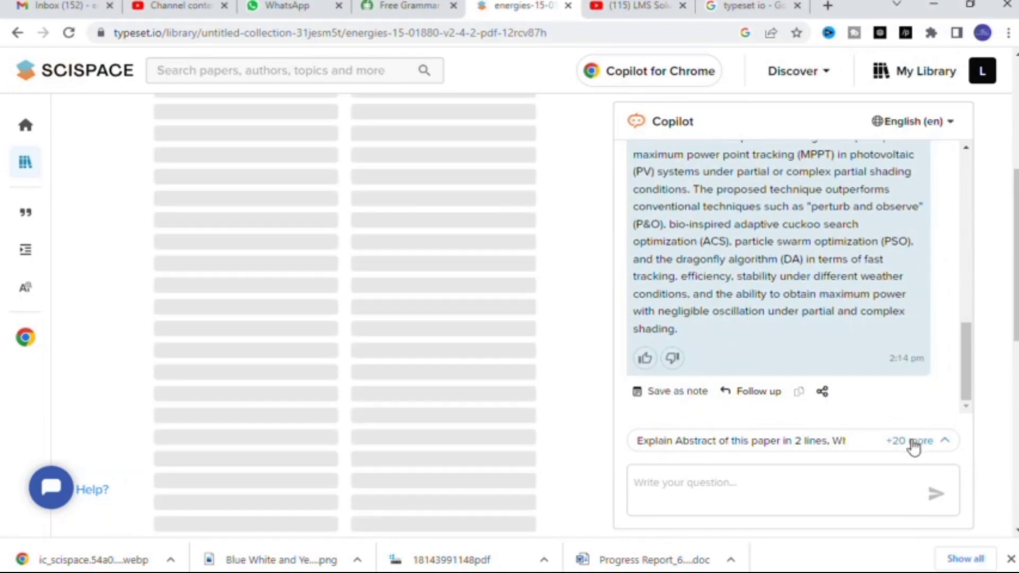
# Step: Ask Copilot 'Summarise introduction of this paper' from the +20 more suggestions and read the PV/MPPT reply
pyautogui.click(915, 440)
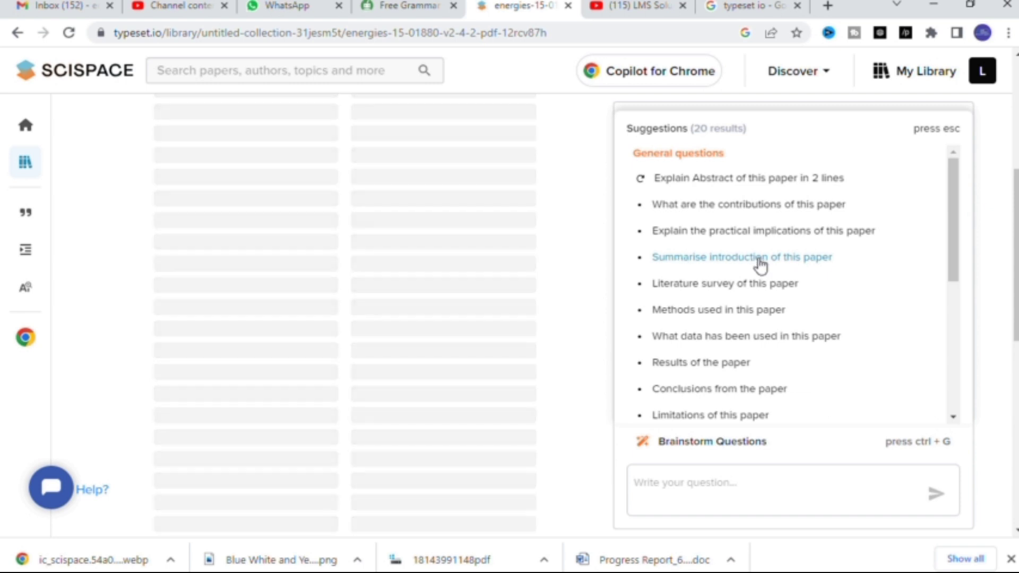
pyautogui.click(761, 260)
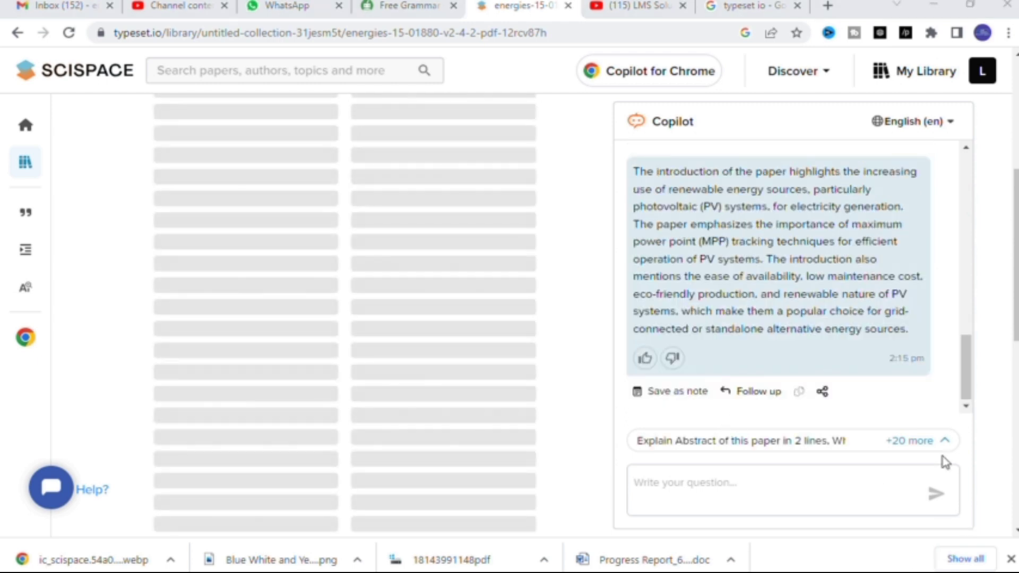
pyautogui.scroll(3, 828, 329)
pyautogui.scroll(-2, 780, 318)
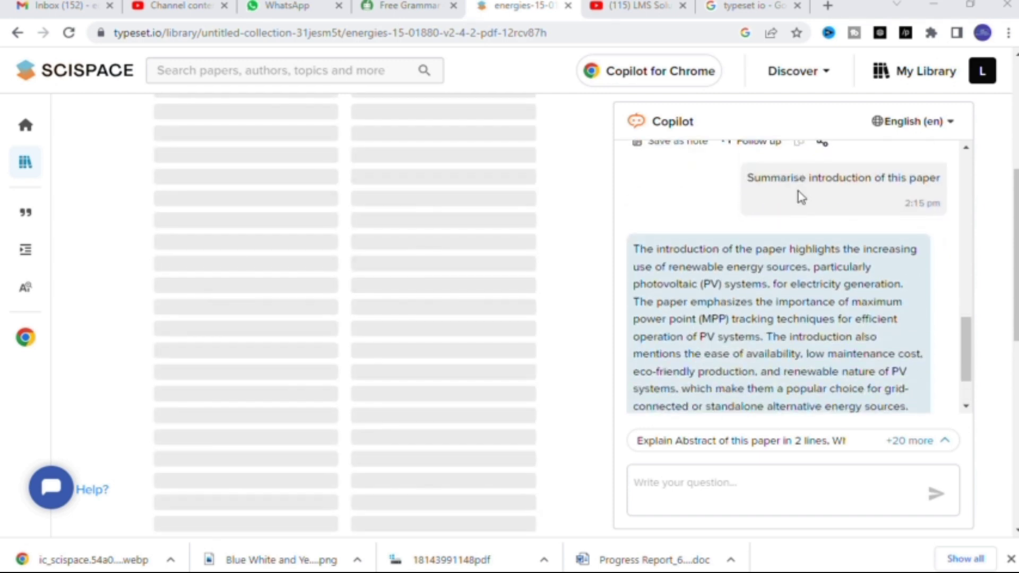
pyautogui.scroll(-2, 780, 200)
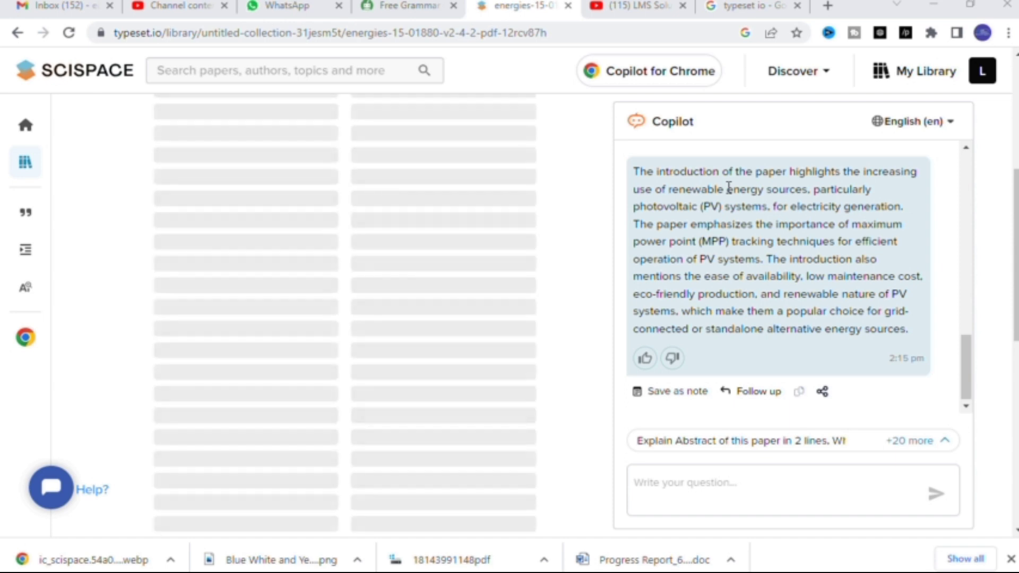
pyautogui.scroll(3, 674, 300)
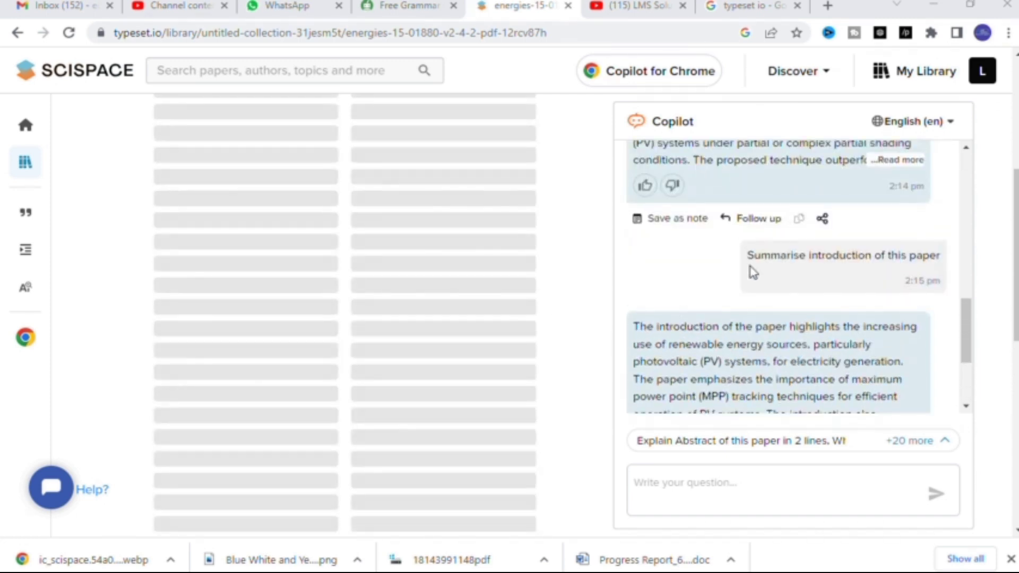
pyautogui.scroll(-2, 803, 271)
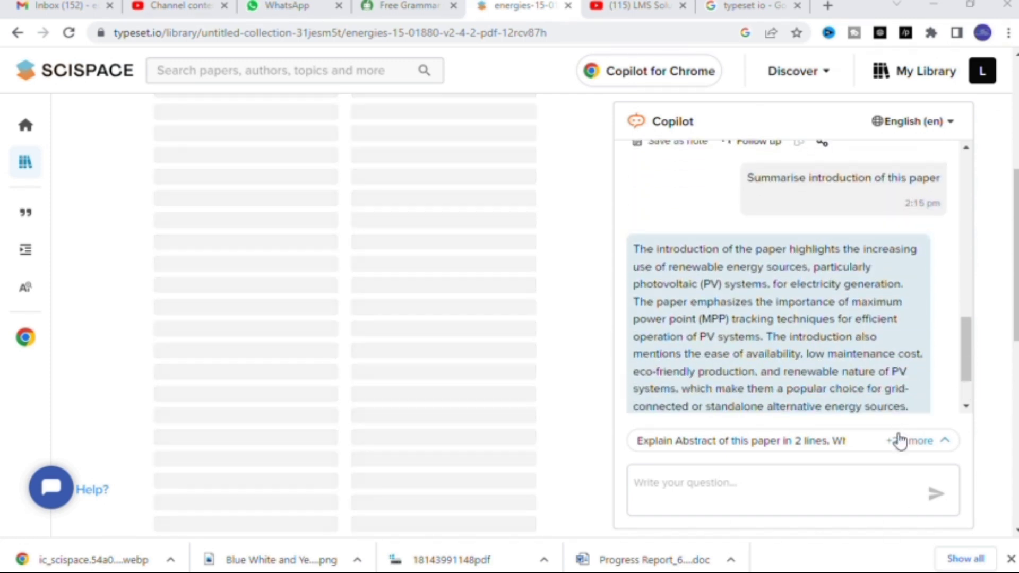
pyautogui.click(898, 440)
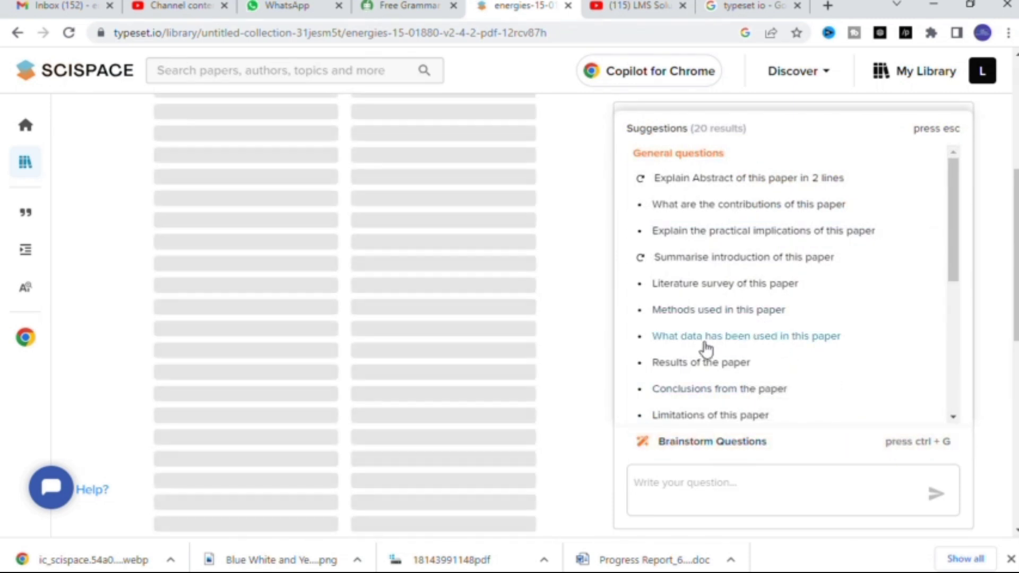
pyautogui.click(694, 313)
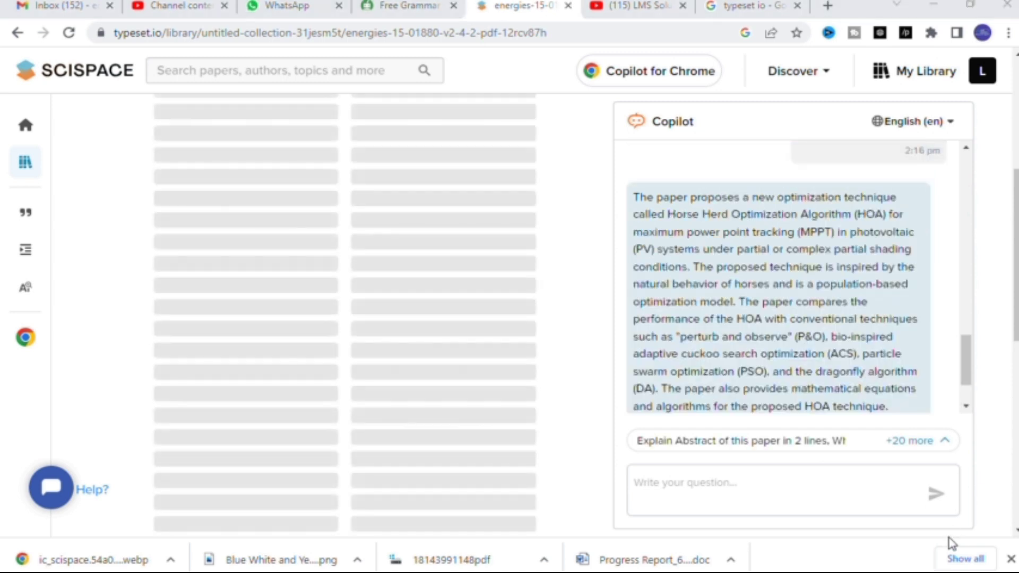
pyautogui.scroll(-2, 775, 260)
pyautogui.scroll(2, 774, 260)
pyautogui.scroll(-2, 704, 299)
pyautogui.scroll(3, 778, 280)
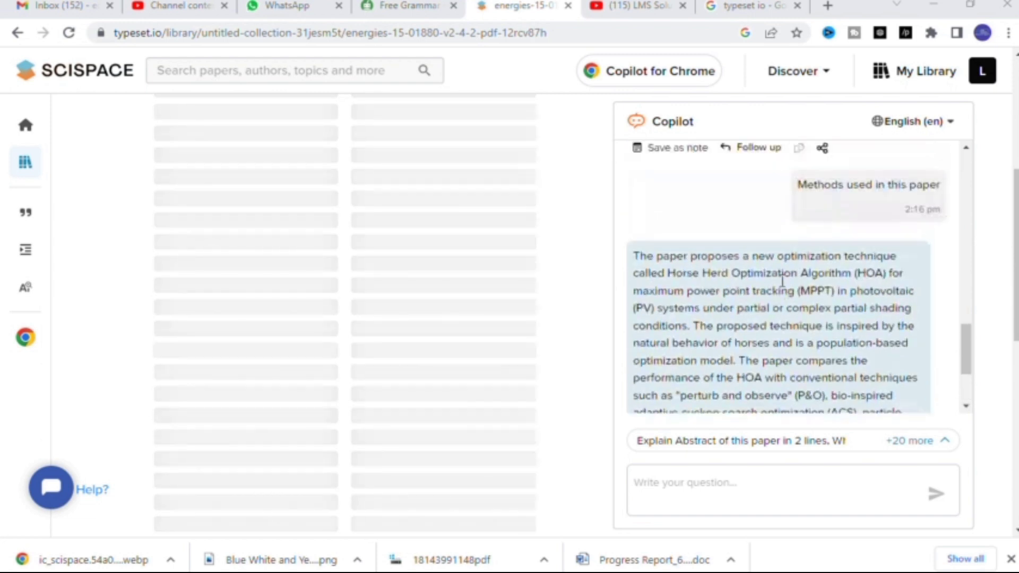
pyautogui.scroll(-2, 849, 212)
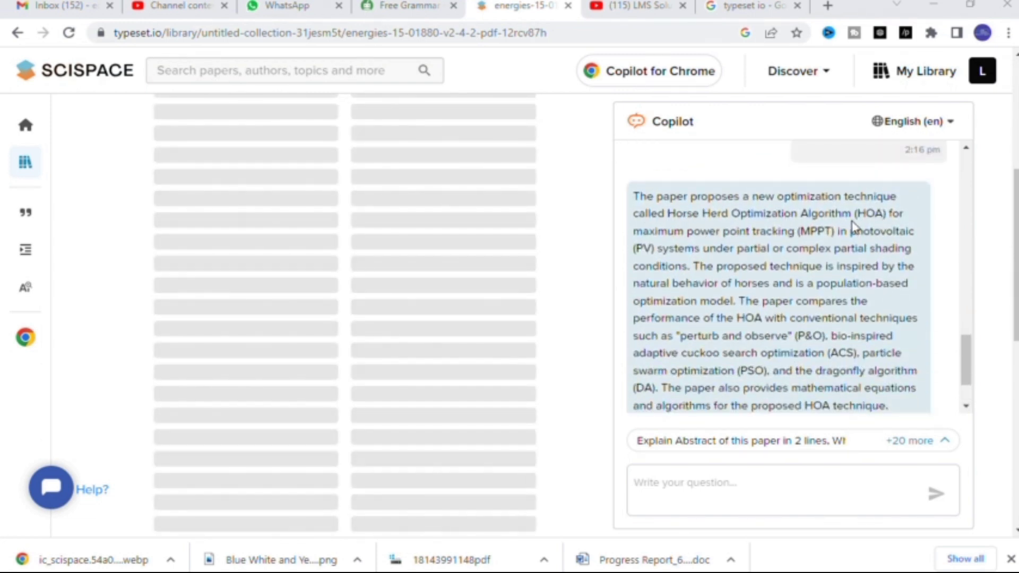
pyautogui.scroll(-2, 889, 211)
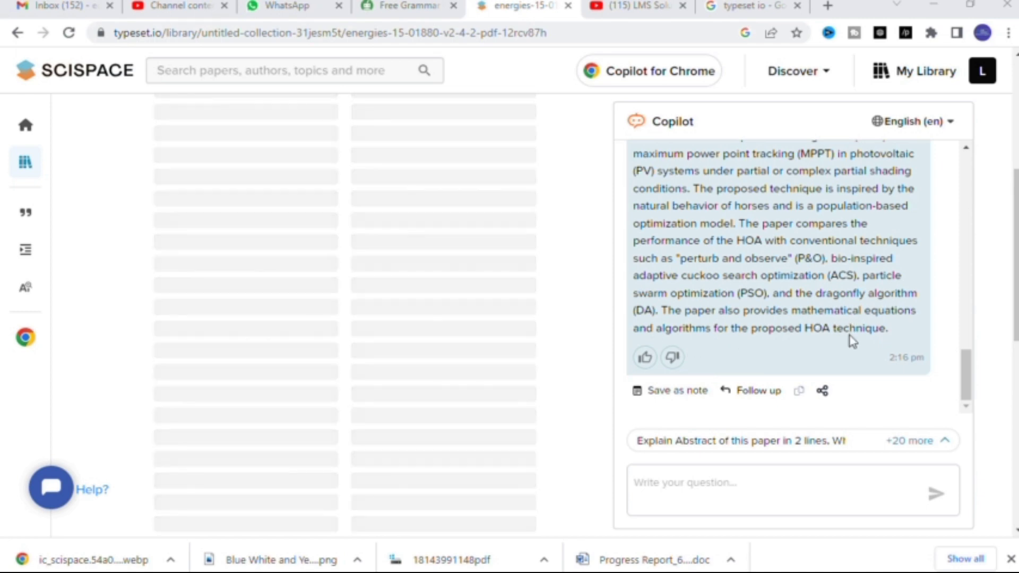
pyautogui.scroll(3, 828, 307)
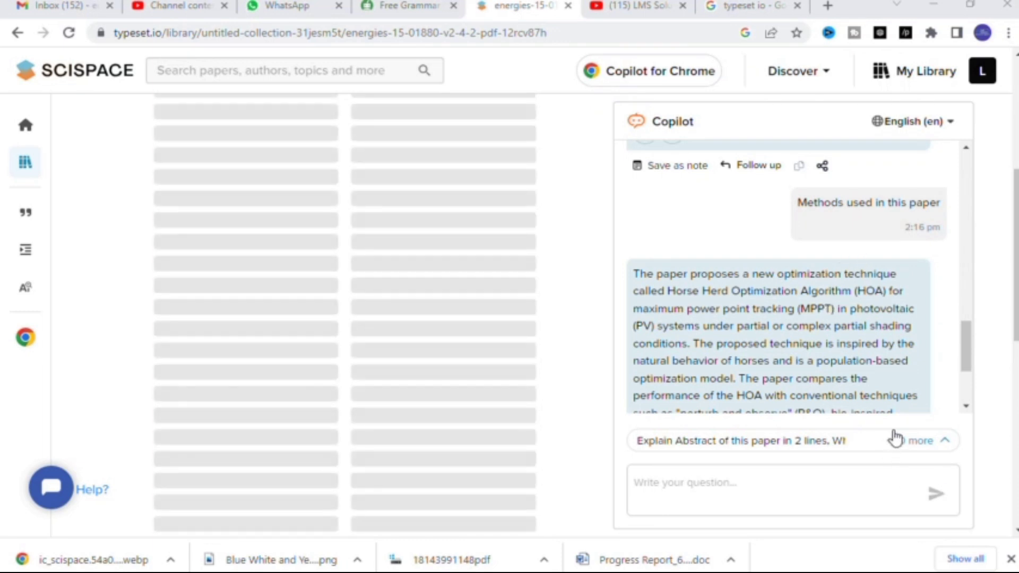
# Step: Ask Copilot 'Limitations of this paper' and get its simulation-only, no-experimental-validation answer
pyautogui.click(903, 449)
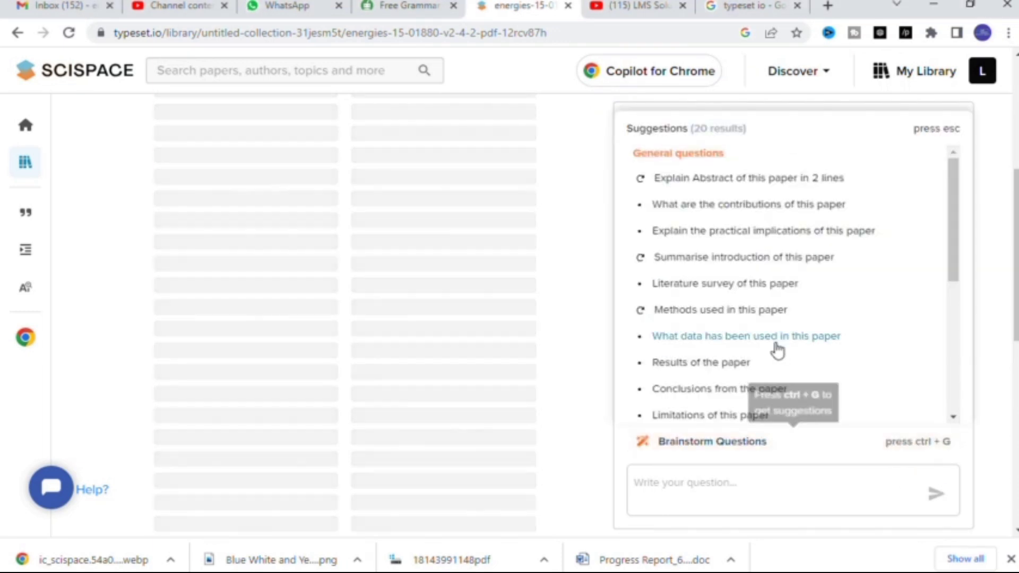
pyautogui.scroll(-2, 684, 332)
pyautogui.scroll(-3, 679, 319)
pyautogui.scroll(2, 668, 287)
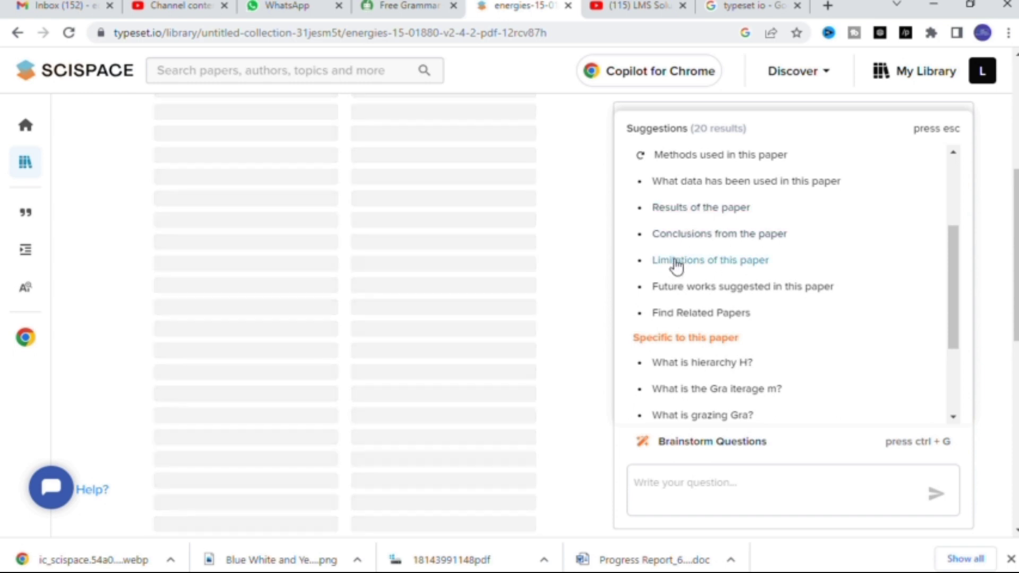
pyautogui.click(677, 266)
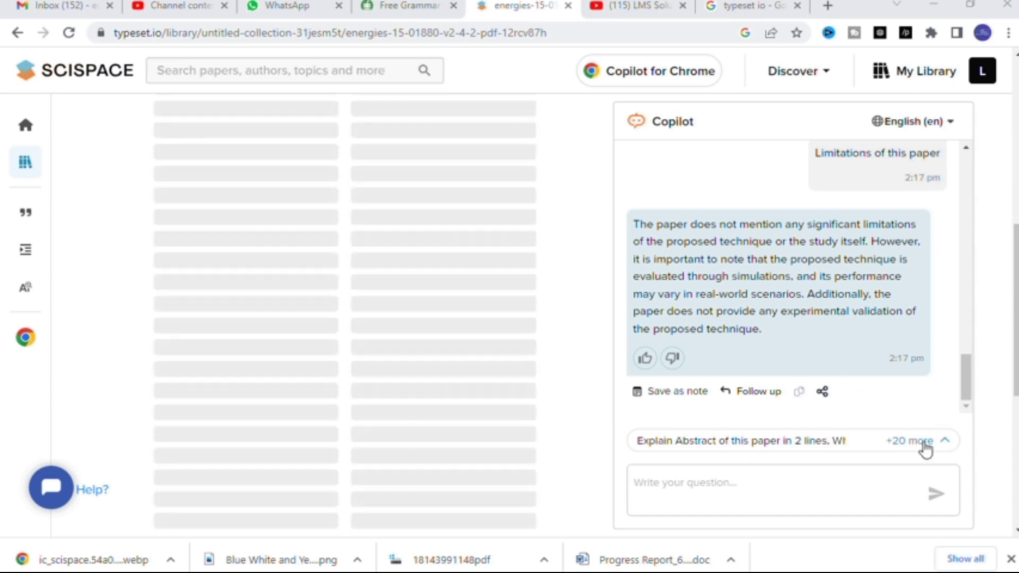
pyautogui.click(908, 440)
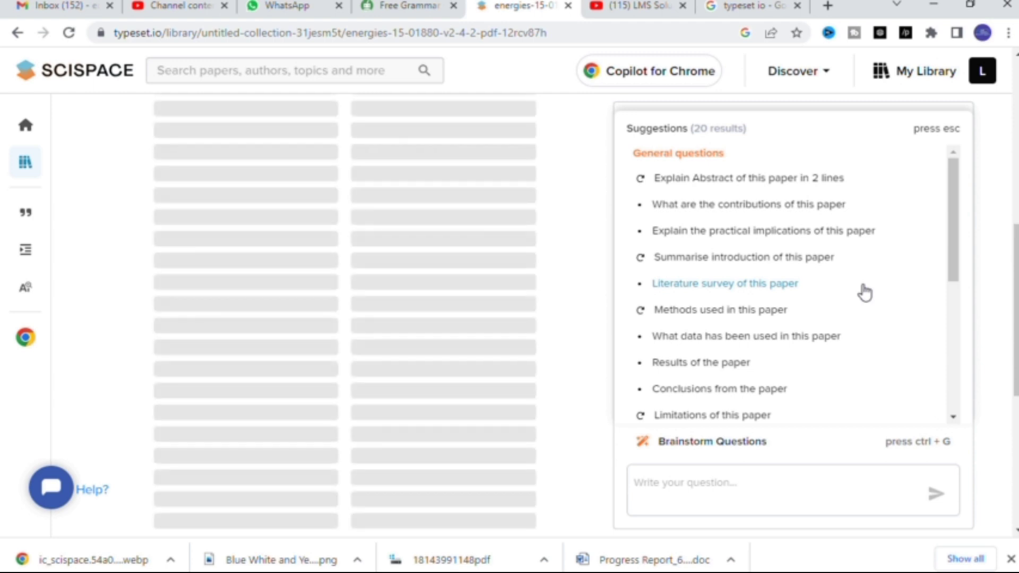
# Step: Ask Copilot 'What is grazing Gra?' from the 'Specific to this paper' suggestions
pyautogui.scroll(-6, 854, 308)
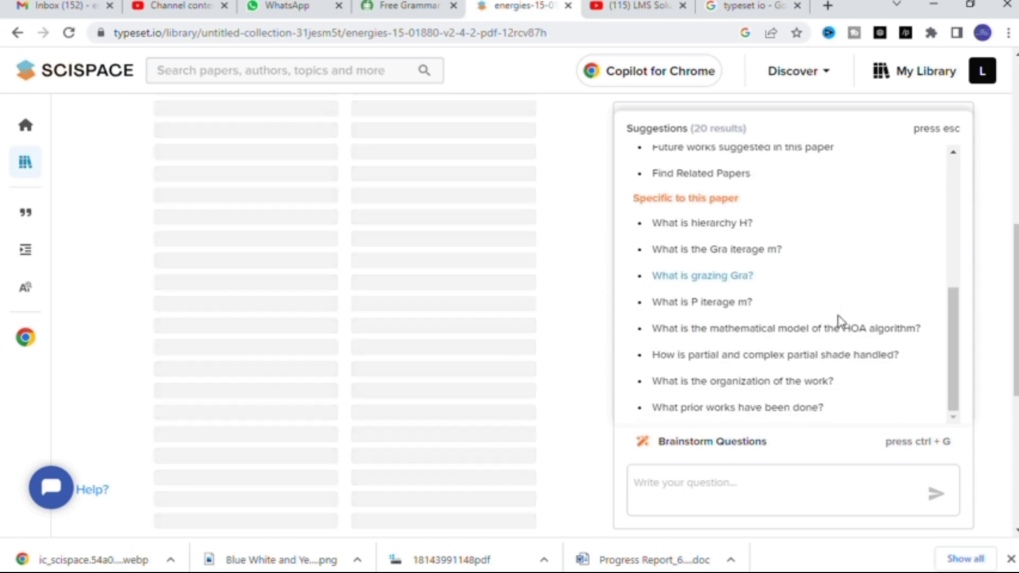
pyautogui.click(704, 282)
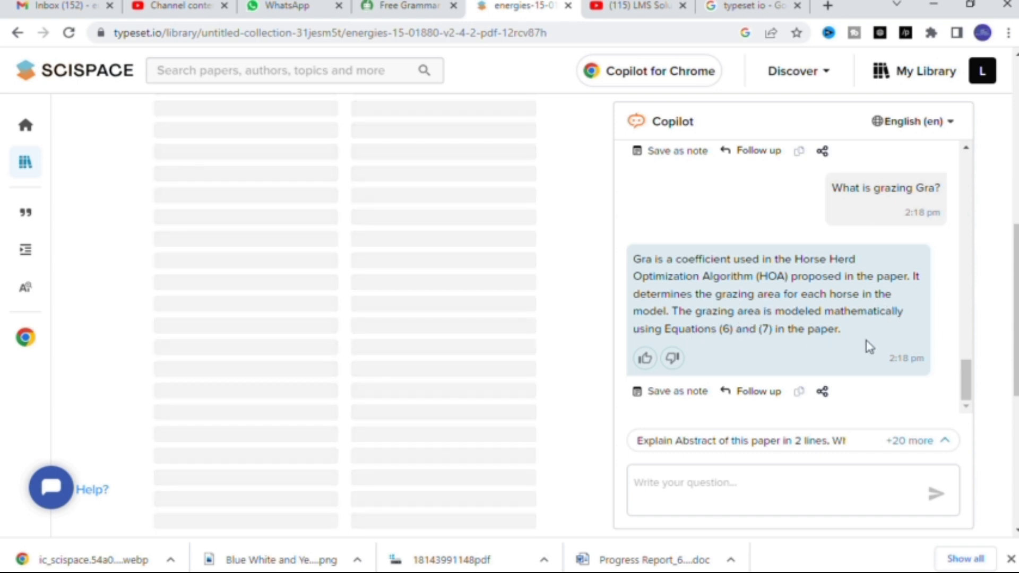
# Step: Bring the energies PDF forward in Acrobat Reader and read down from the HOA pseudo-code on page 12
pyautogui.click(361, 572)
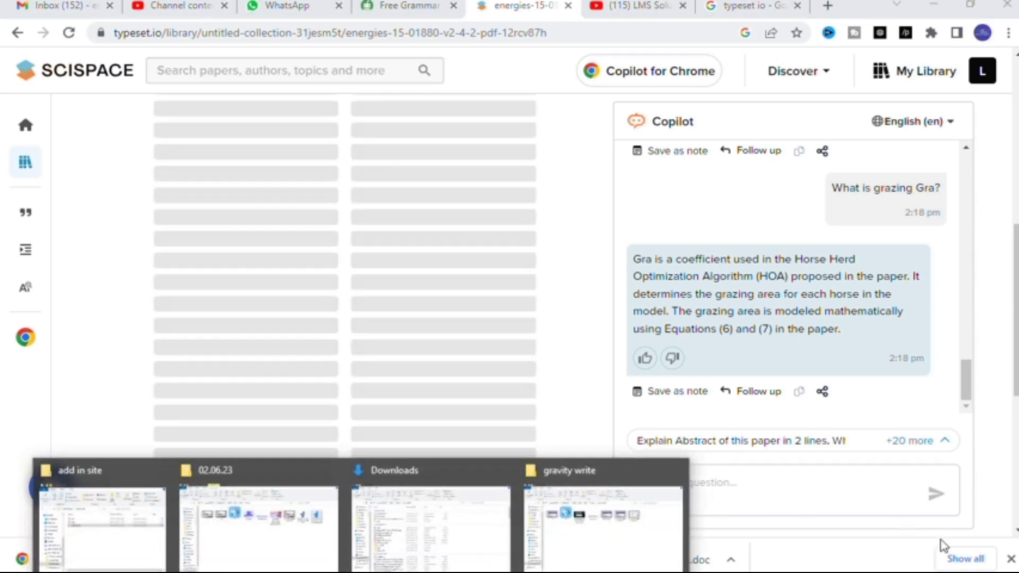
pyautogui.click(935, 571)
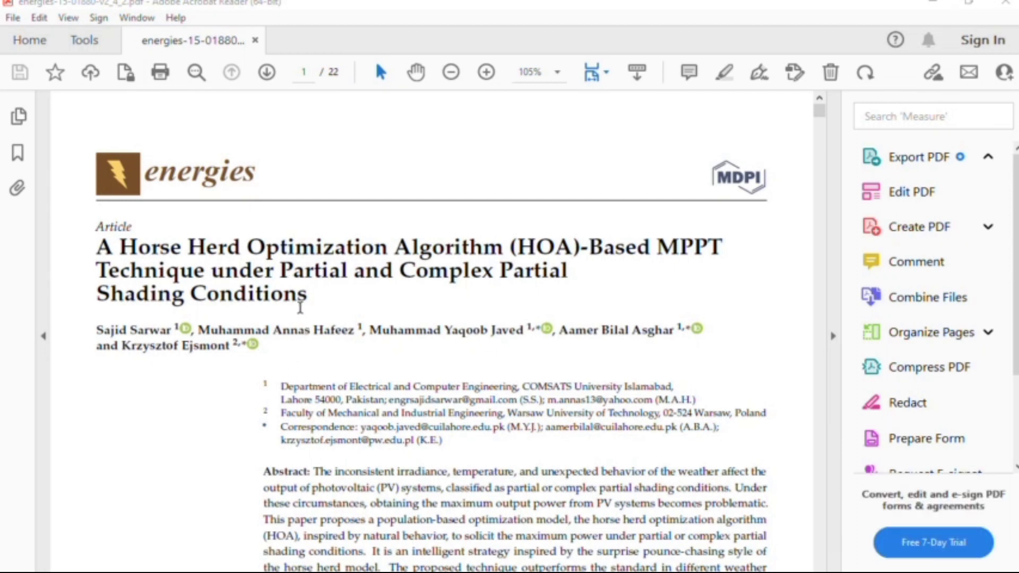
pyautogui.scroll(-1, 164, 254)
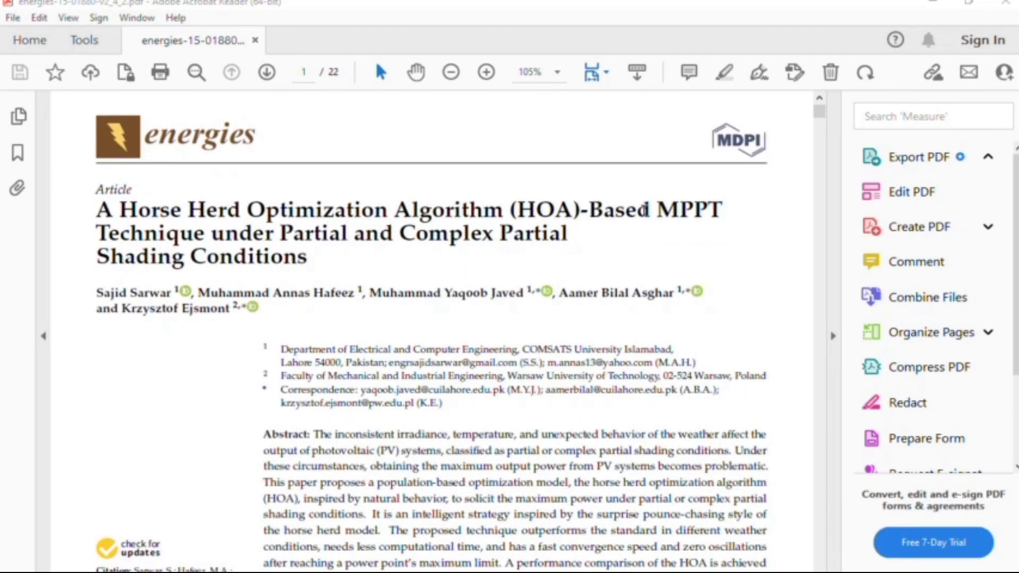
pyautogui.scroll(-20, 433, 259)
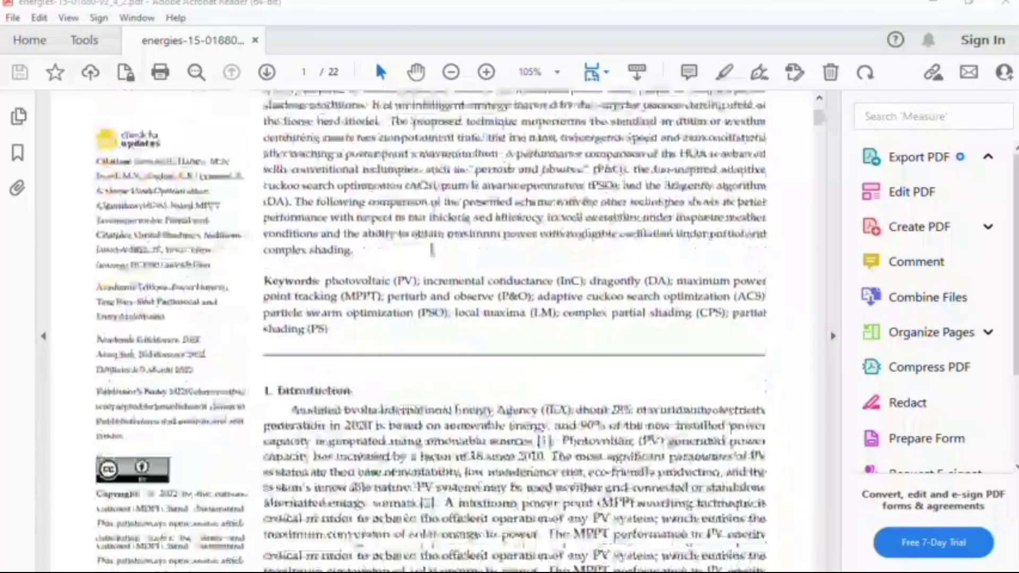
pyautogui.scroll(-20, 408, 248)
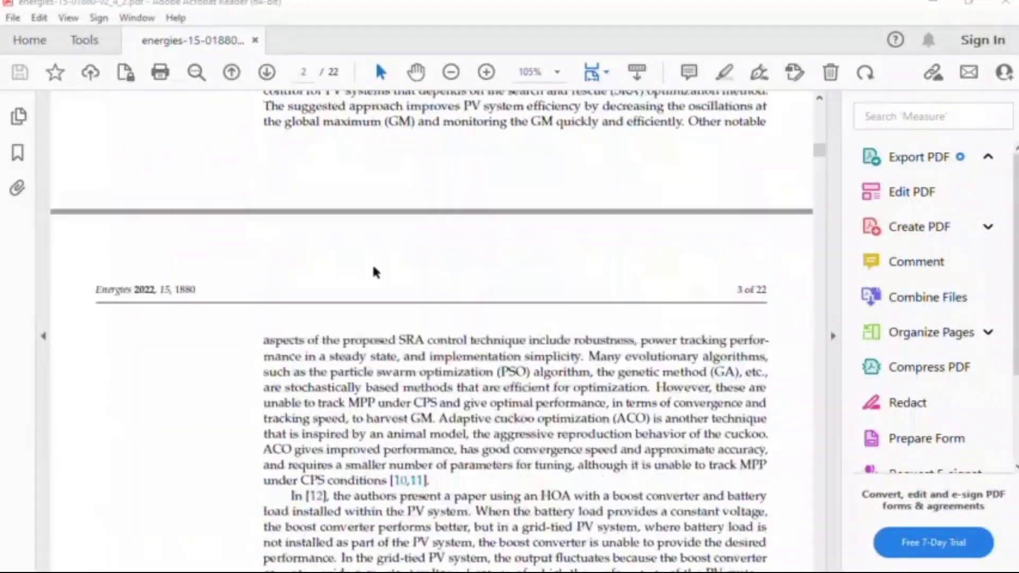
pyautogui.scroll(-4, 362, 264)
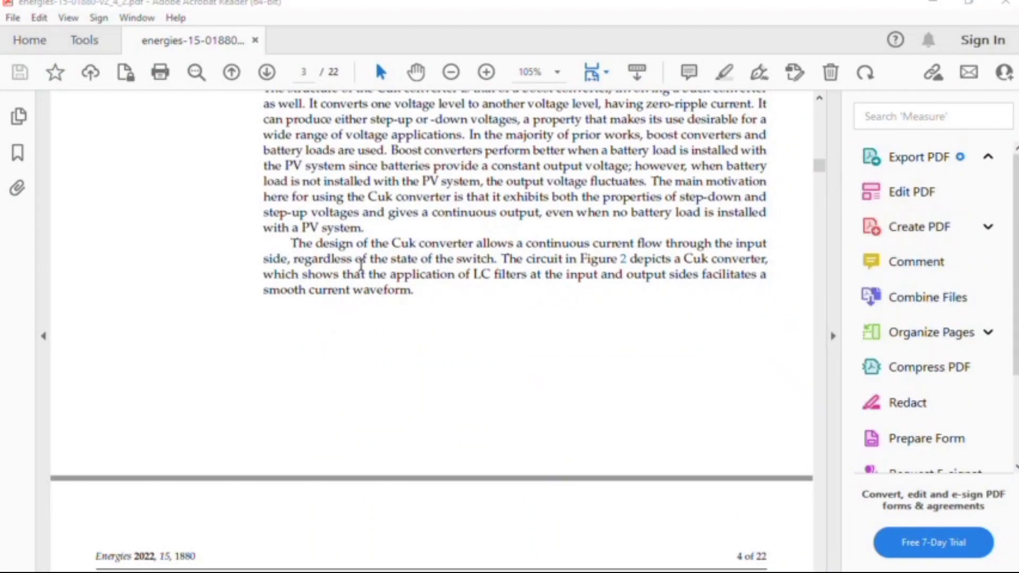
pyautogui.scroll(-10, 360, 264)
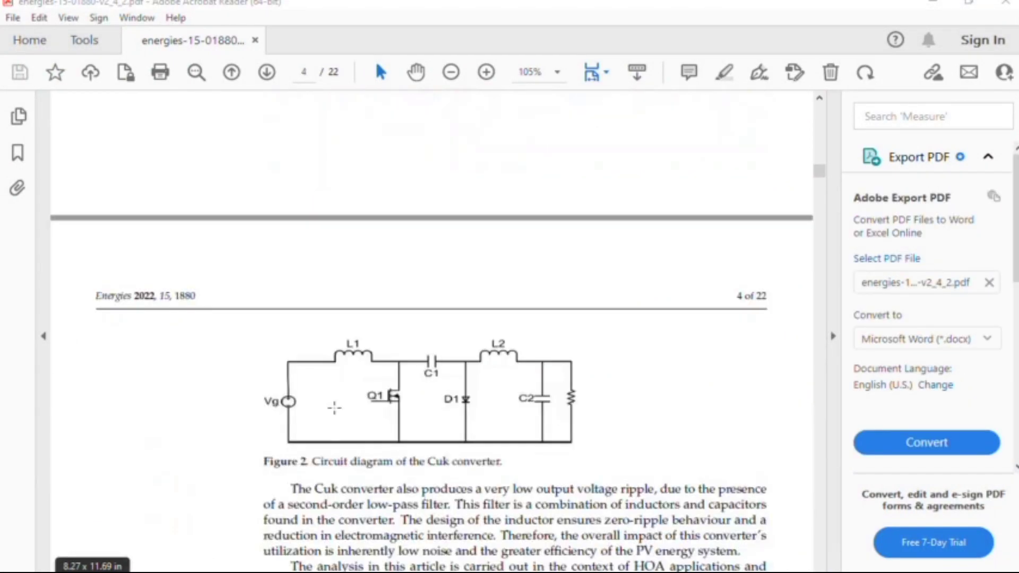
pyautogui.scroll(-14, 351, 291)
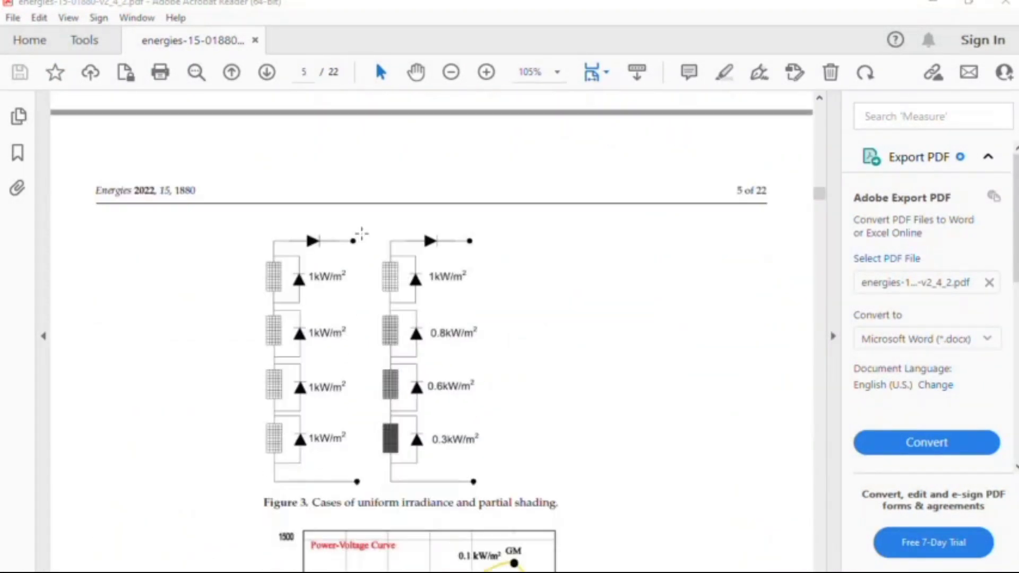
pyautogui.scroll(-15, 361, 236)
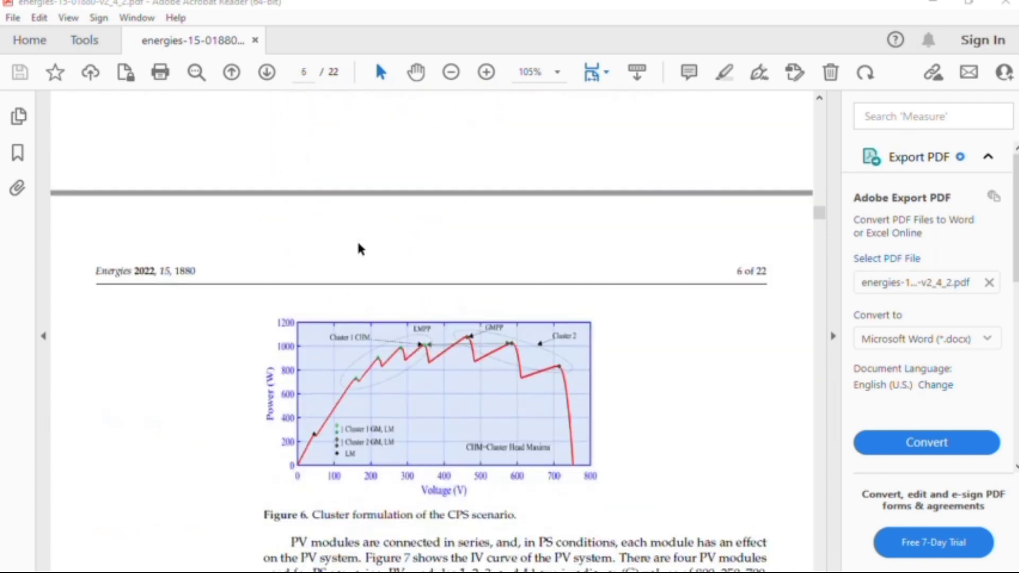
pyautogui.scroll(-15, 356, 244)
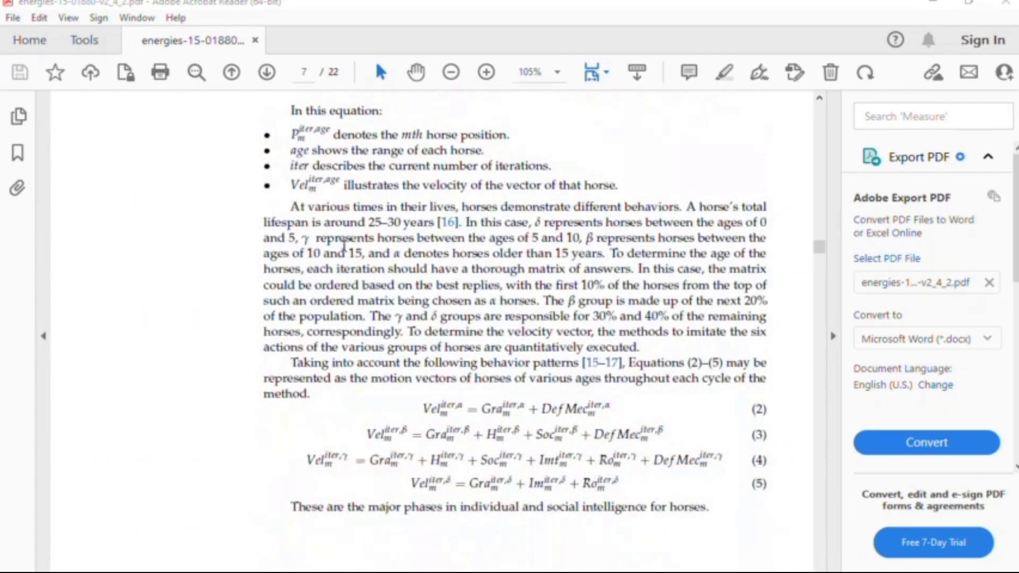
# Step: Read on past Figure 11 and Table 1 to page 17, then return to the SciSpace Copilot chat
pyautogui.scroll(4, 344, 247)
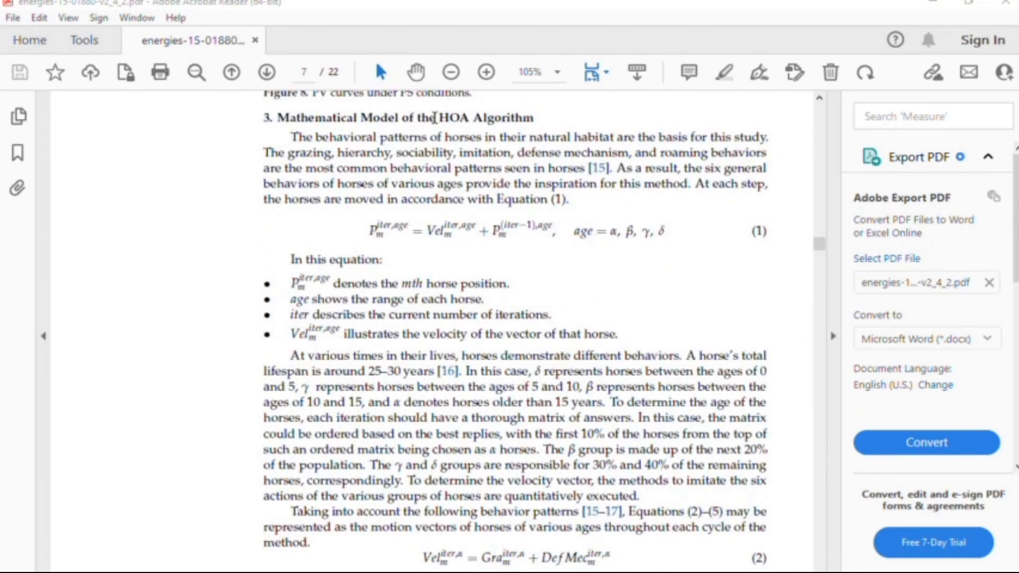
pyautogui.scroll(-15, 375, 273)
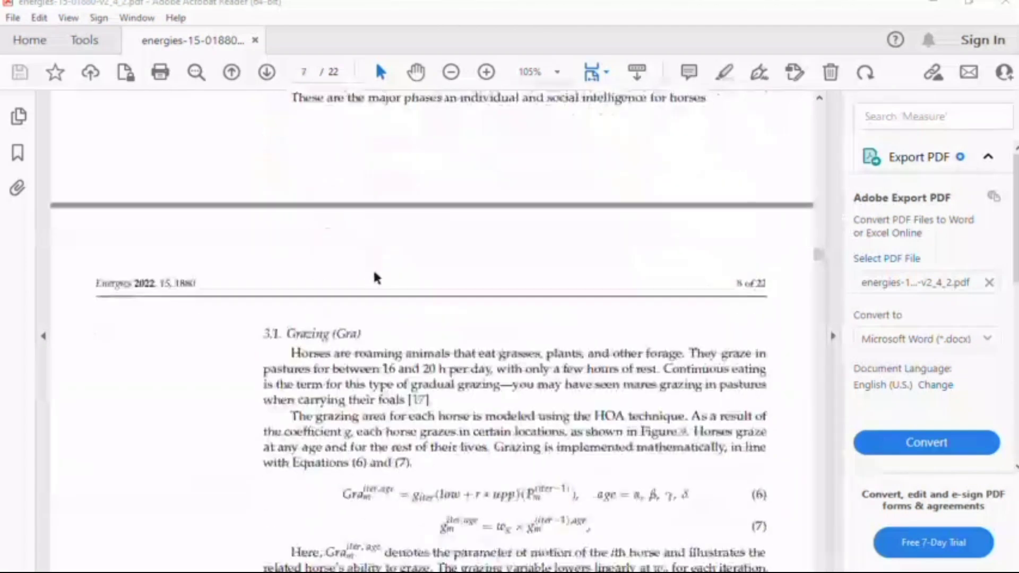
pyautogui.scroll(-12, 348, 284)
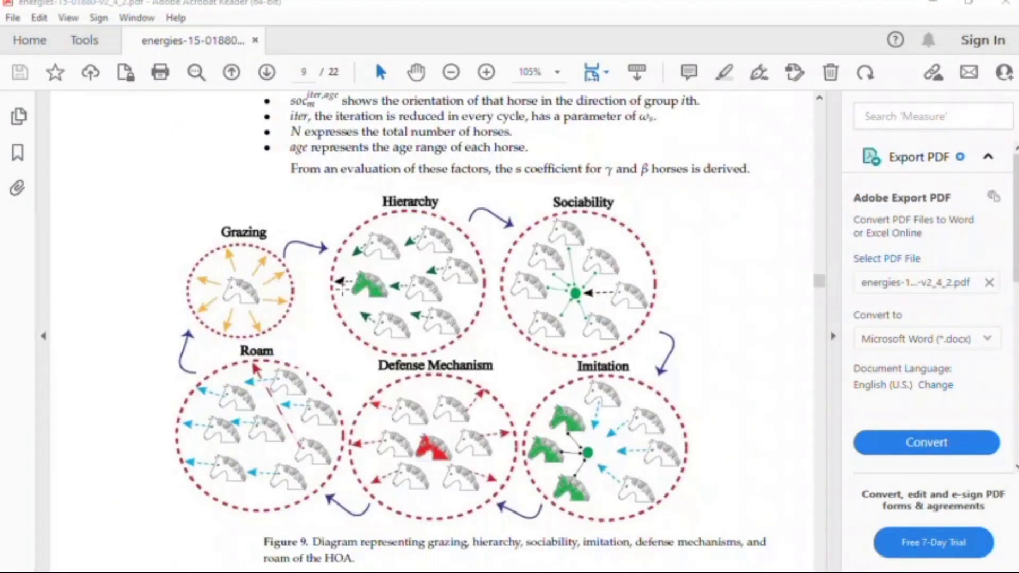
pyautogui.scroll(-10, 419, 312)
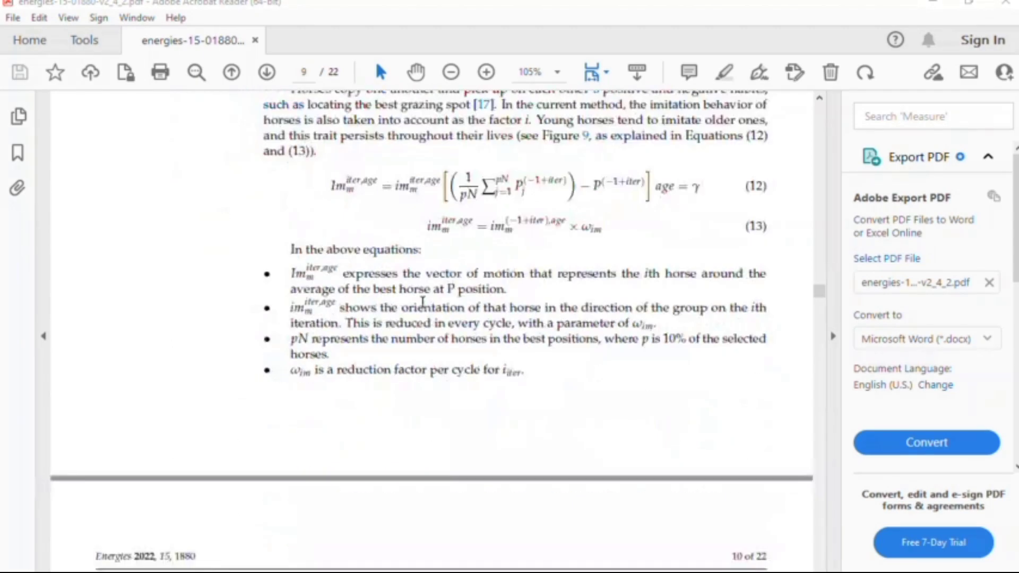
pyautogui.scroll(-15, 419, 312)
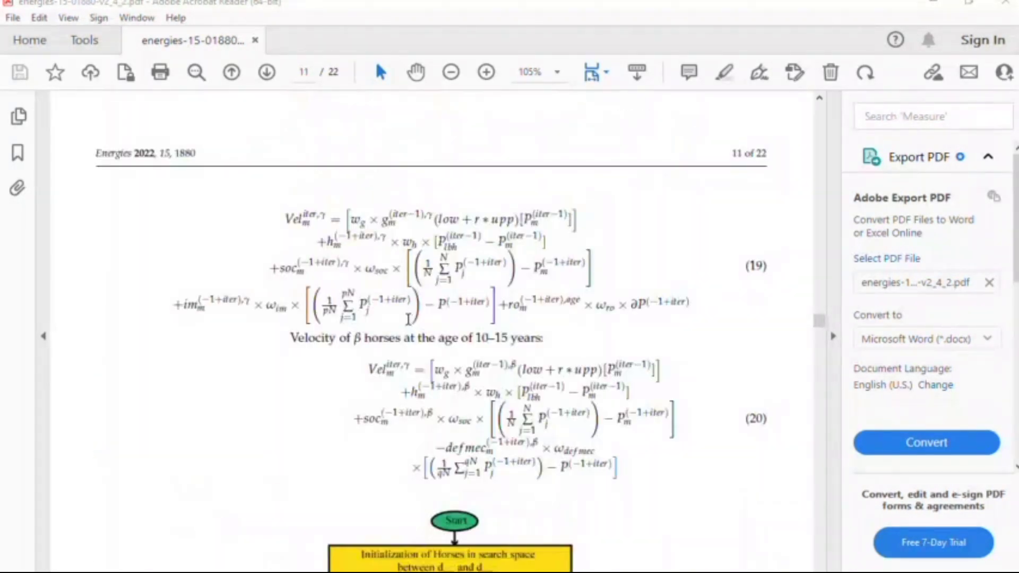
pyautogui.scroll(-15, 398, 316)
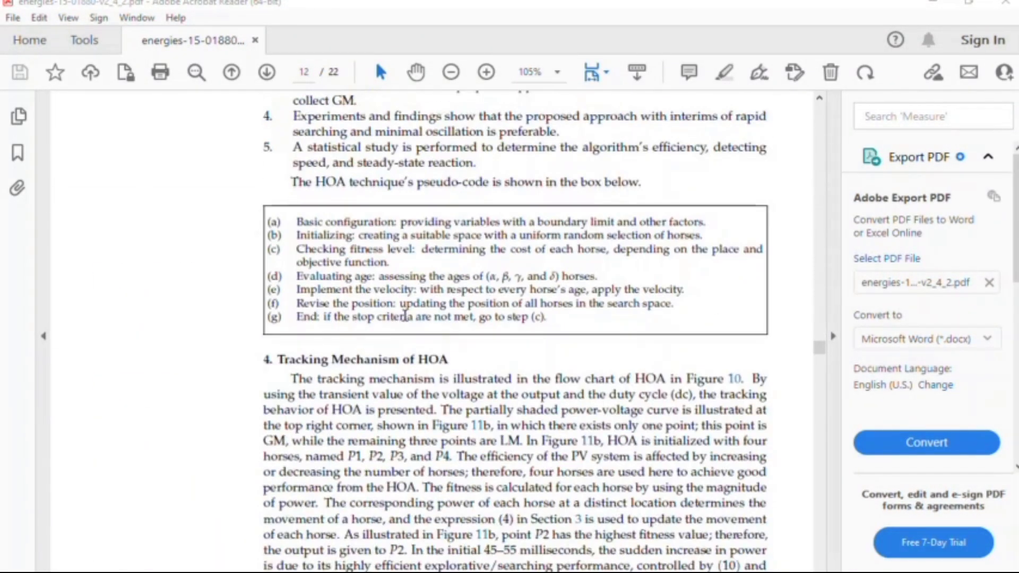
pyautogui.scroll(-10, 404, 315)
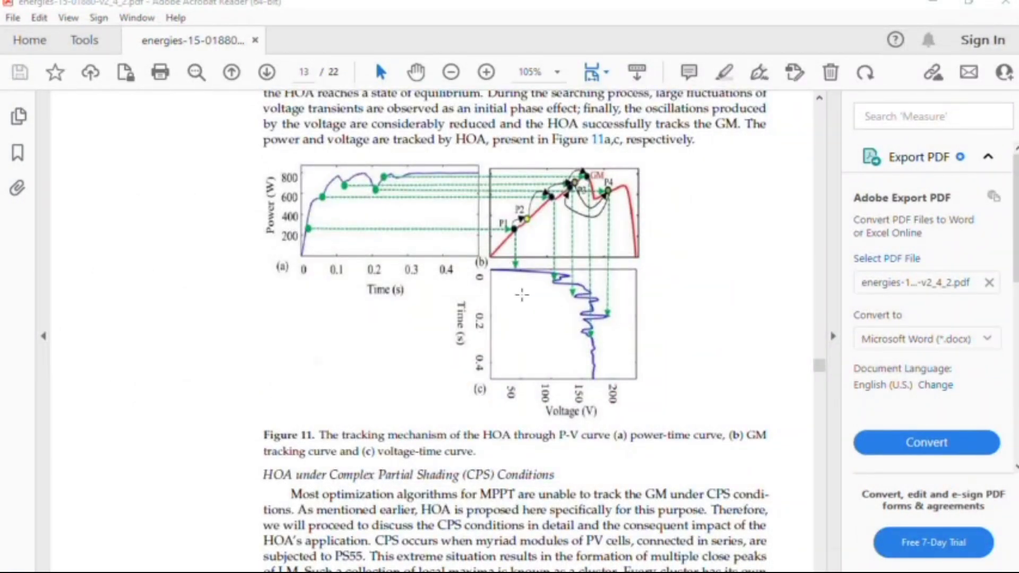
pyautogui.scroll(-5, 522, 287)
pyautogui.scroll(-15, 521, 286)
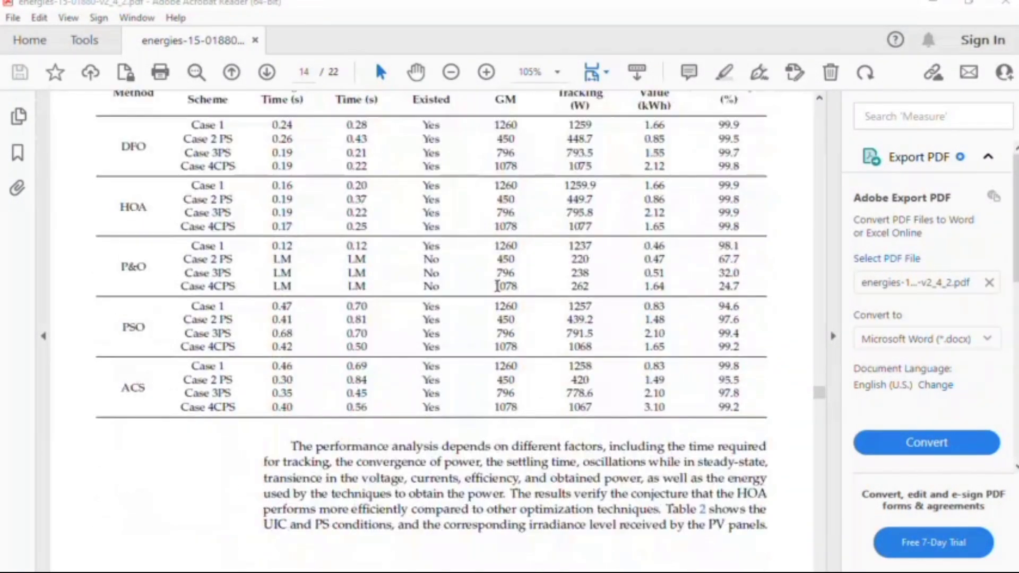
pyautogui.scroll(2, 257, 268)
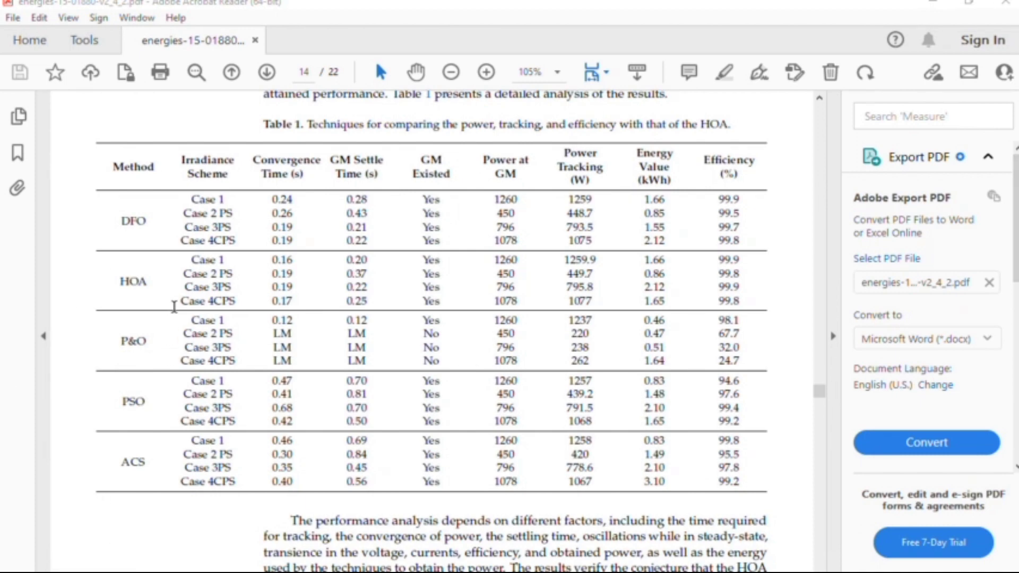
pyautogui.scroll(-15, 208, 325)
pyautogui.scroll(2, 207, 328)
pyautogui.scroll(-12, 207, 327)
pyautogui.scroll(-15, 323, 335)
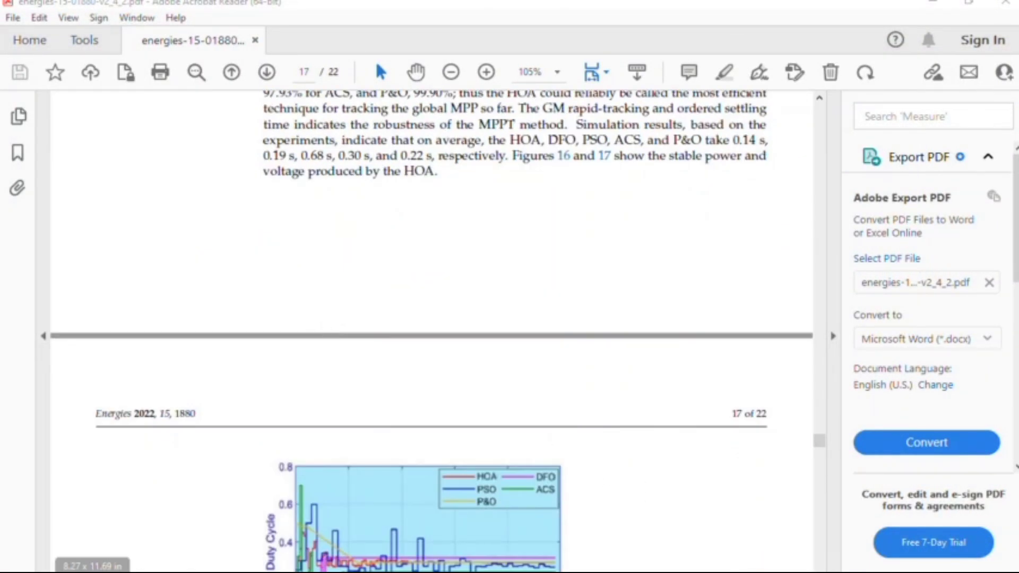
pyautogui.hotkey('alt', 'Tab')
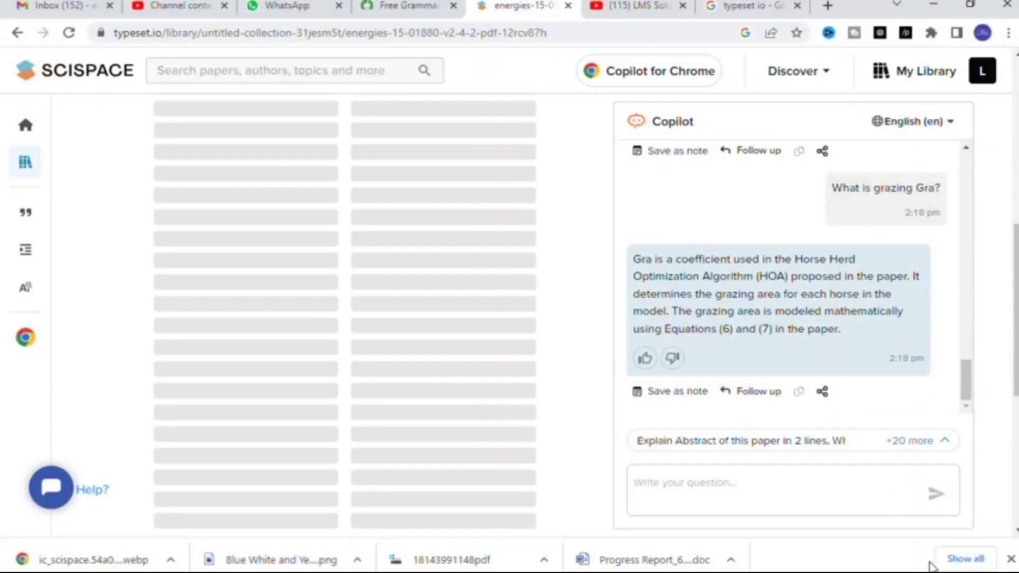
# Step: Open Copilot's Suggestions list and scroll through all 25 suggested questions about the paper
pyautogui.click(945, 441)
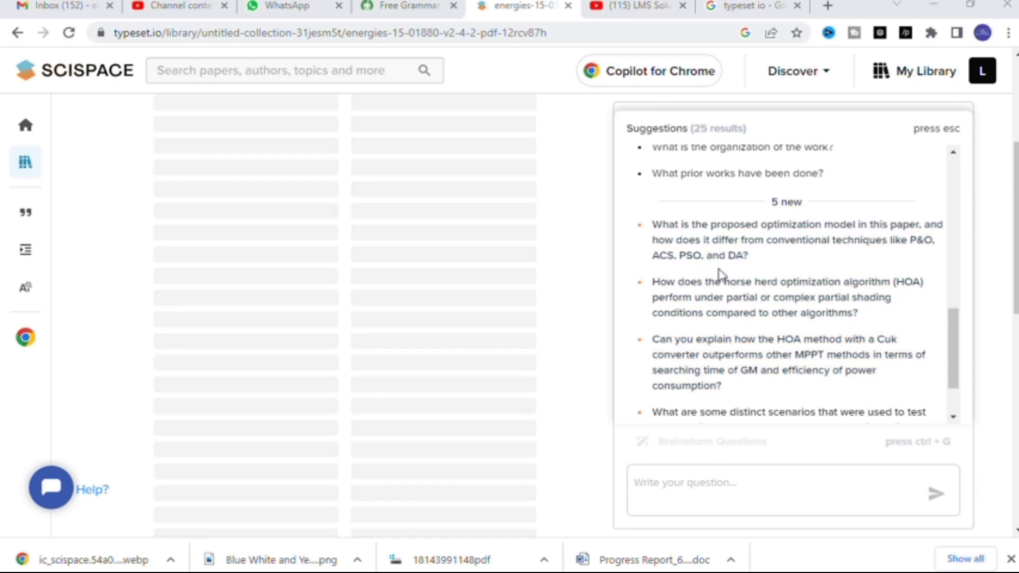
pyautogui.scroll(-2, 717, 276)
pyautogui.scroll(2, 722, 257)
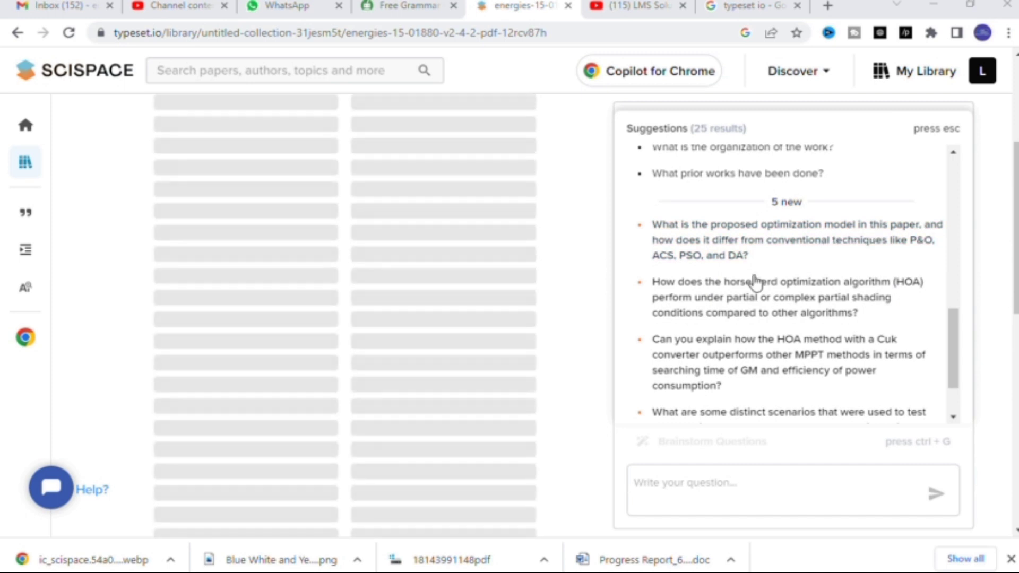
pyautogui.scroll(-2, 796, 249)
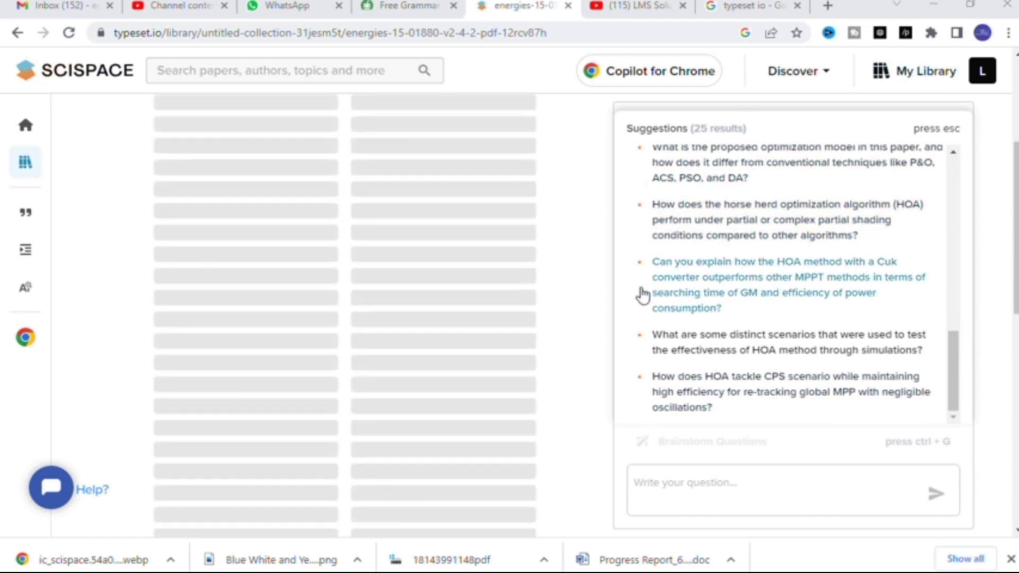
pyautogui.scroll(3, 738, 286)
pyautogui.scroll(8, 732, 284)
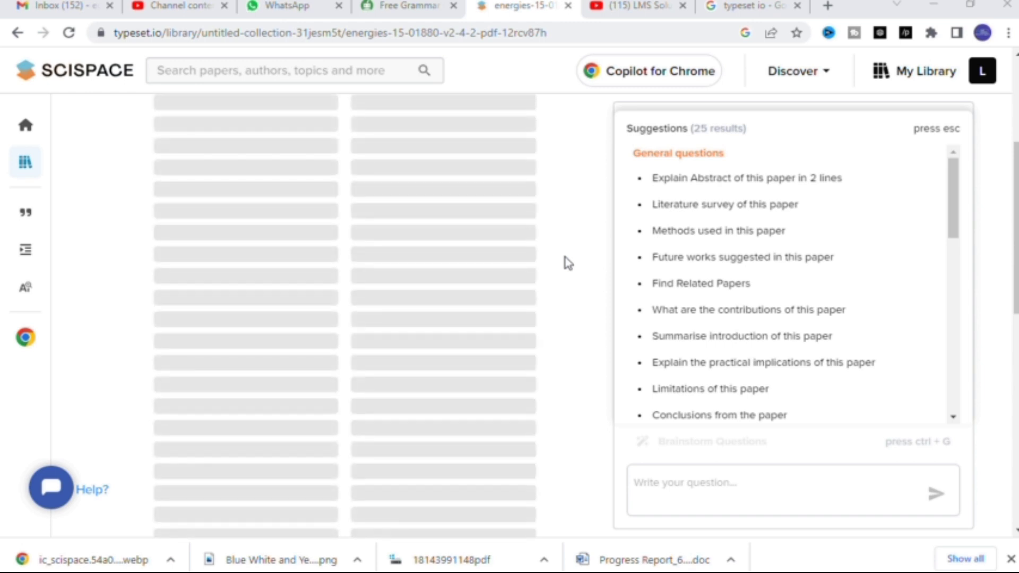
pyautogui.scroll(2, 411, 248)
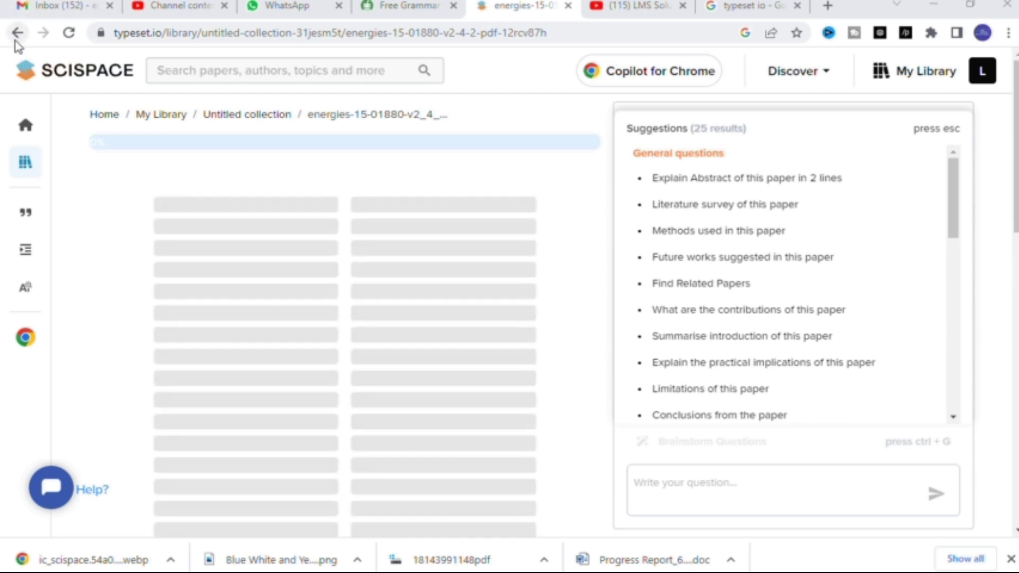
# Step: Go back three pages in browser history from the paper reader to the typeset.io home page
pyautogui.click(17, 33)
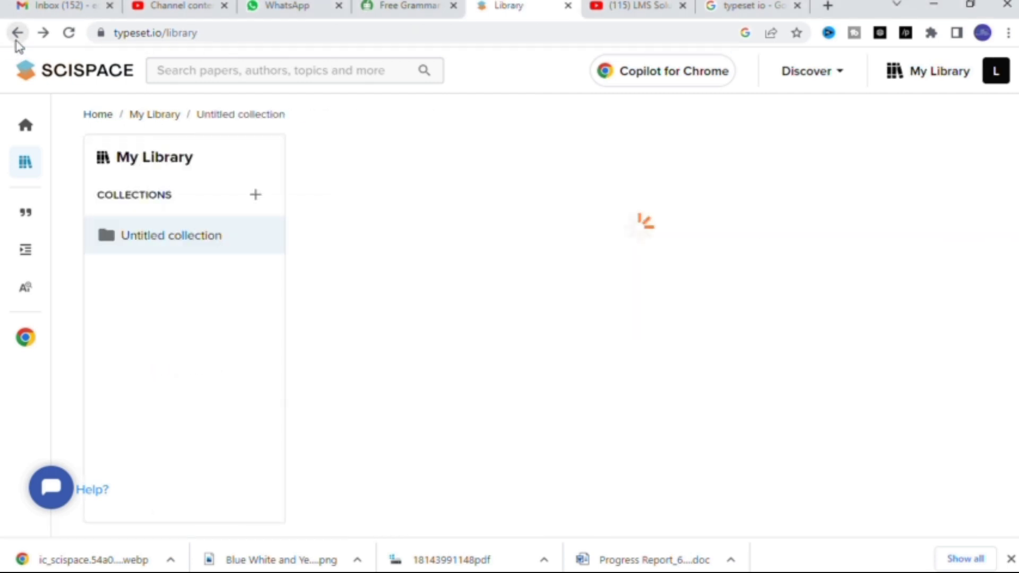
pyautogui.click(17, 33)
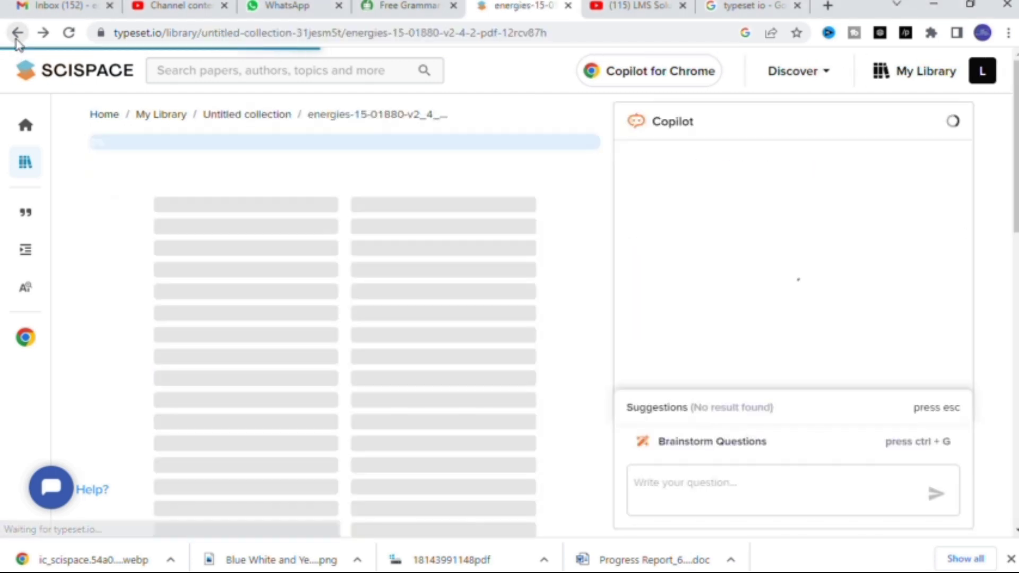
pyautogui.click(16, 37)
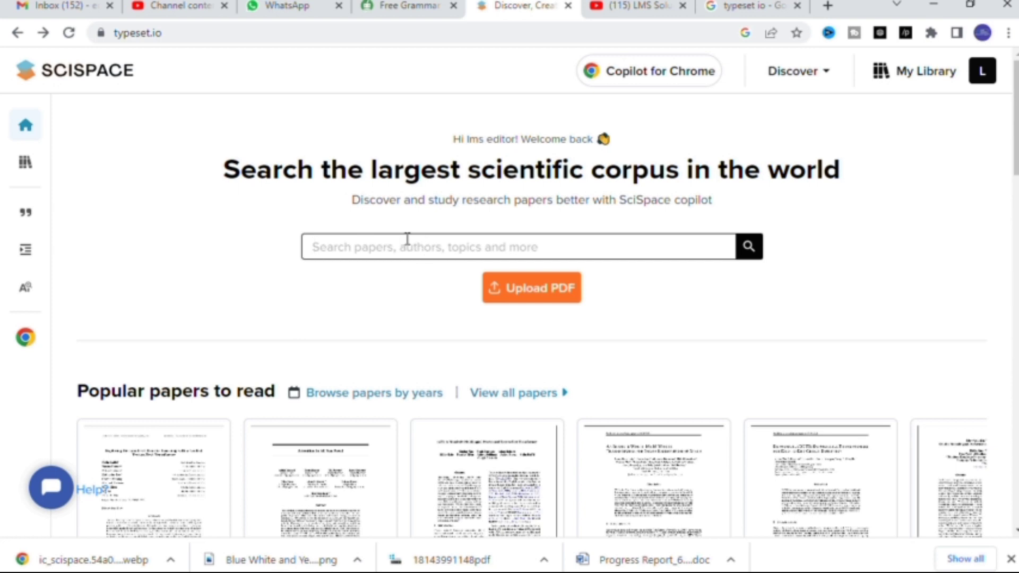
pyautogui.moveTo(18, 106)
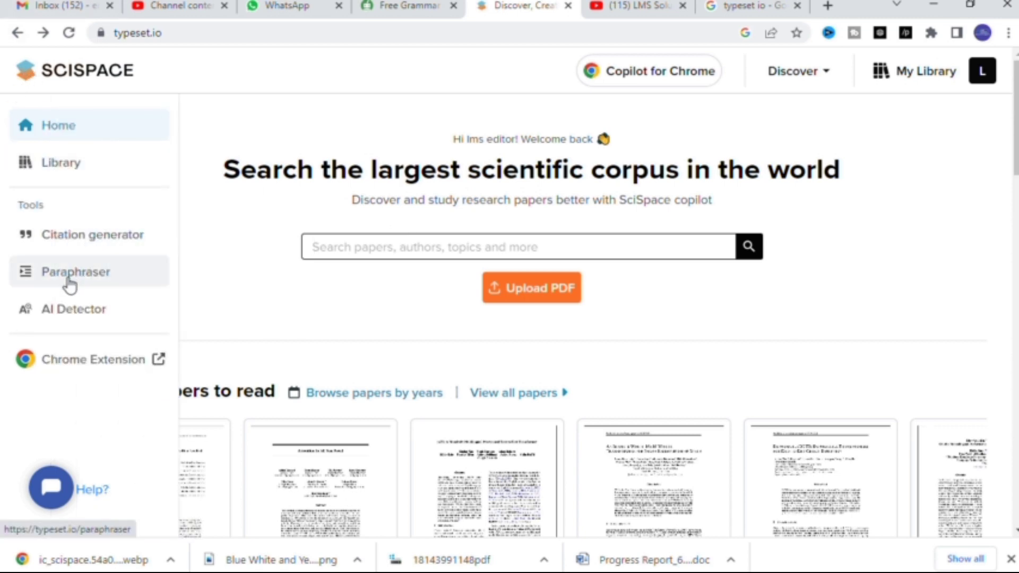
# Step: Bring up the APA citation generator and set its source type to Journal Article
pyautogui.click(92, 231)
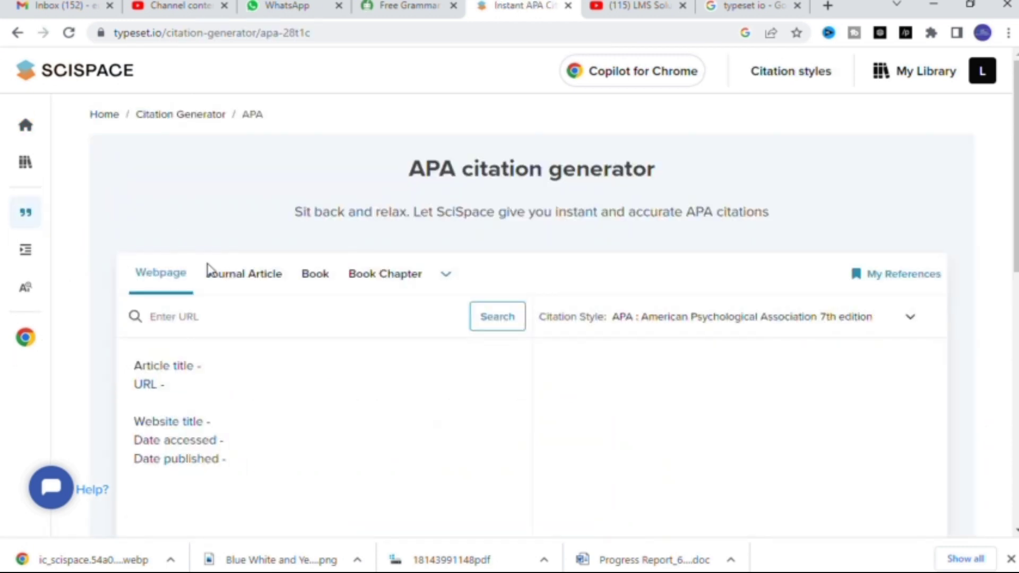
pyautogui.scroll(-3, 250, 303)
pyautogui.click(217, 220)
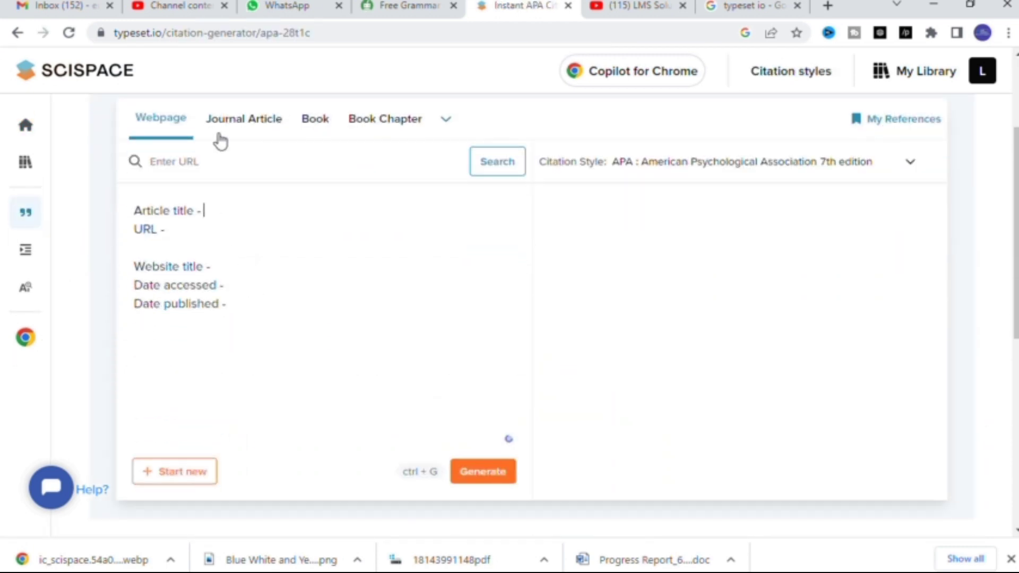
pyautogui.click(236, 126)
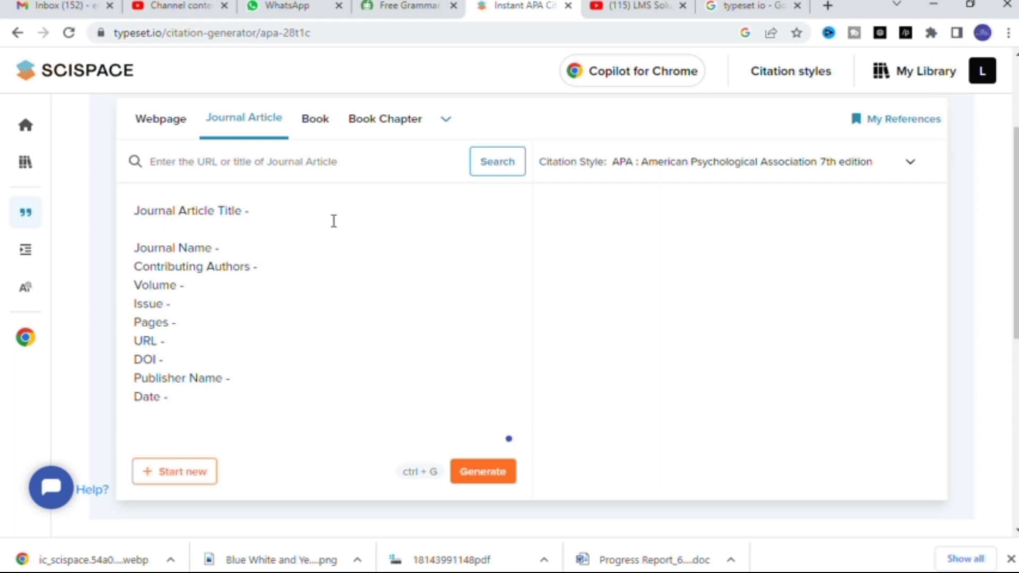
# Step: Select the AI paragraph in the Paraphraser's Formal rewrite, then switch to the Academic AI Detector
pyautogui.moveTo(41, 262)
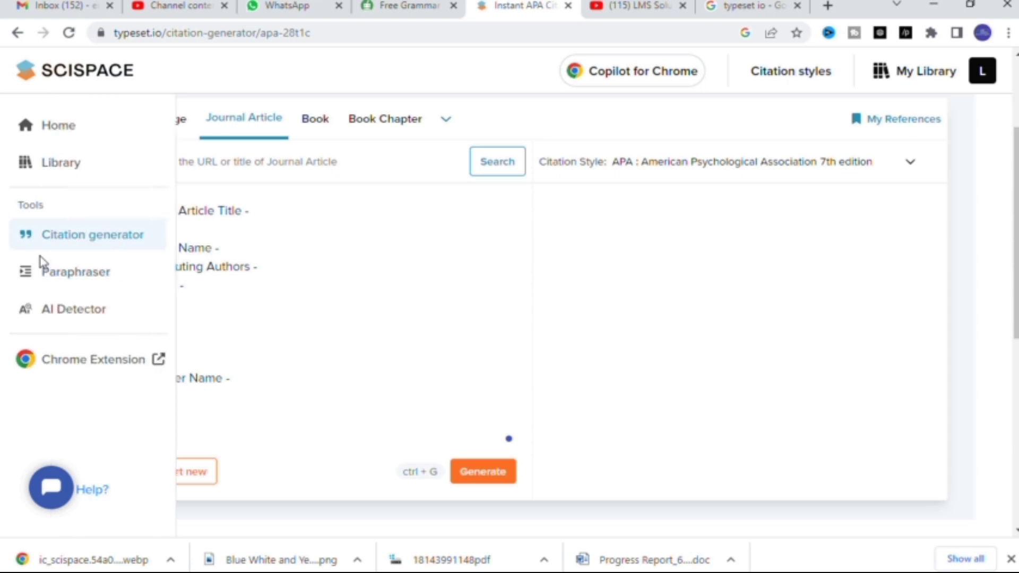
pyautogui.click(81, 277)
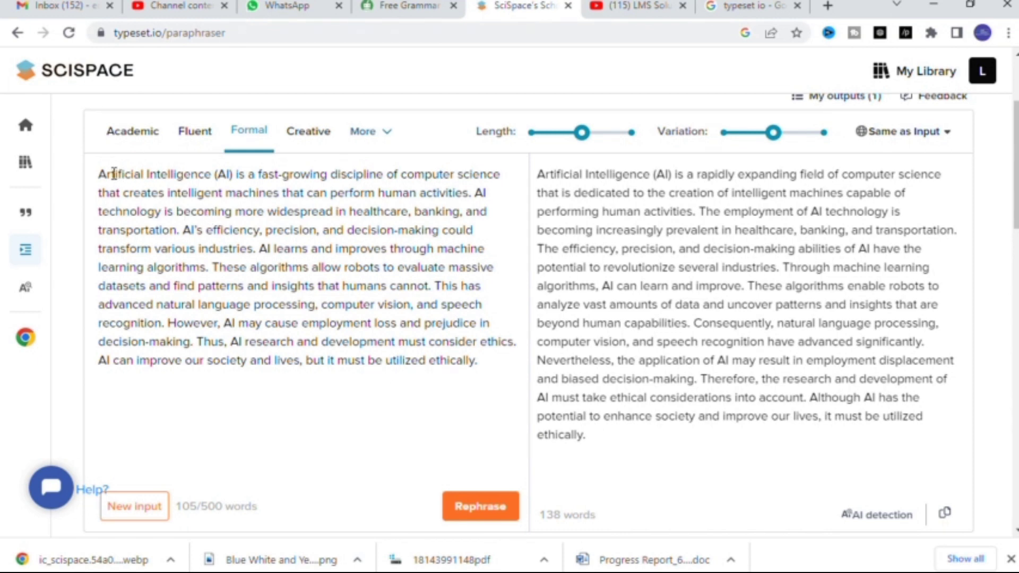
pyautogui.moveTo(101, 167); pyautogui.dragTo(518, 366)
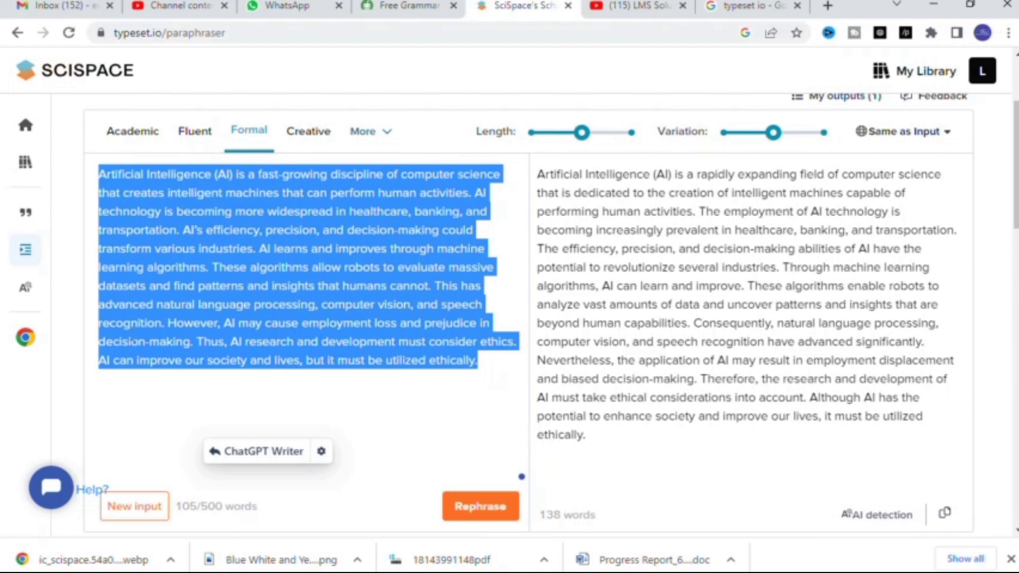
pyautogui.moveTo(5, 301)
pyautogui.click(33, 310)
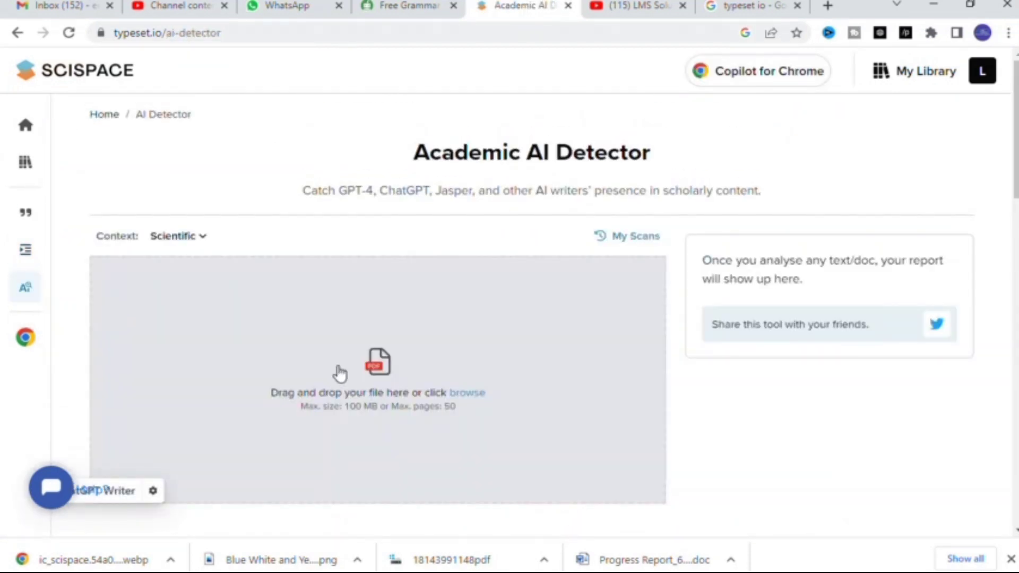
# Step: Skim the AI Detector page, then step back through the Paraphraser and citation generator to home
pyautogui.scroll(-4, 332, 378)
pyautogui.scroll(4, 314, 370)
pyautogui.click(16, 32)
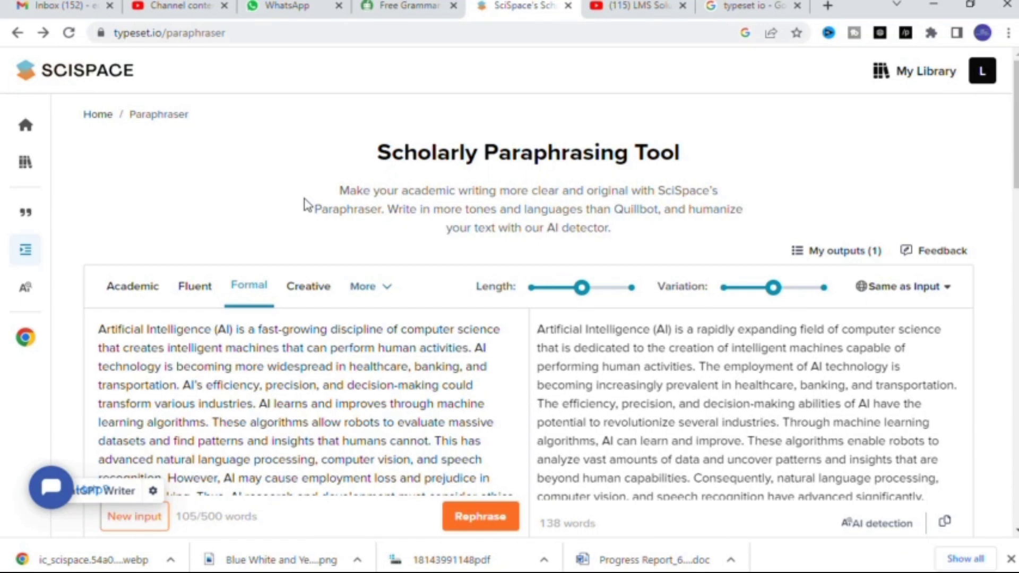
pyautogui.click(17, 33)
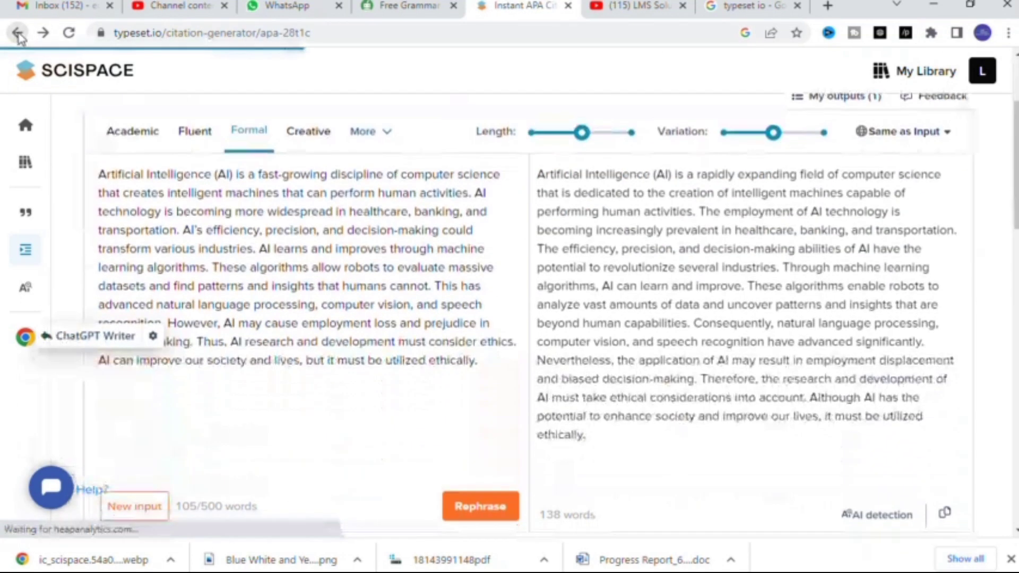
pyautogui.click(18, 34)
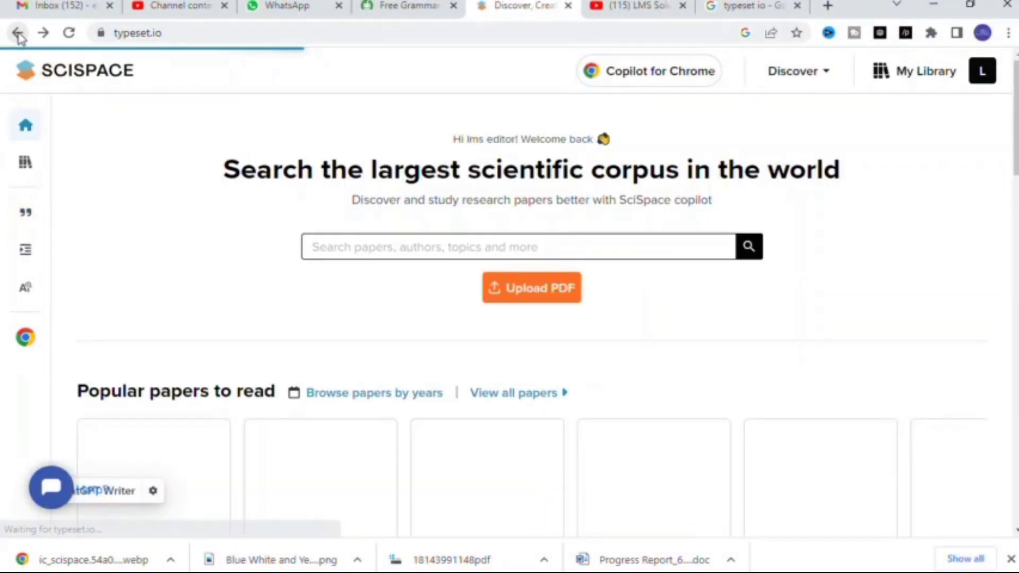